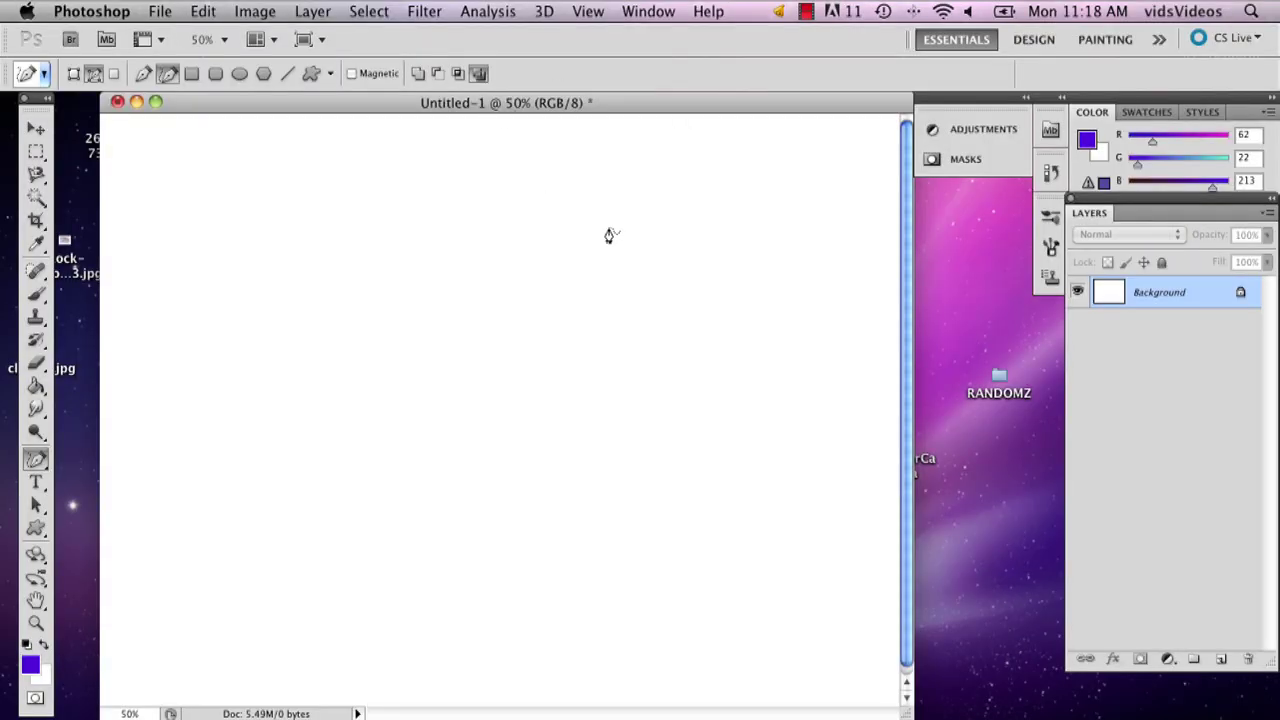
Step: Add a new Layer 1 and trace the horned, furry monster body outline freehand
left_click(1221, 659)
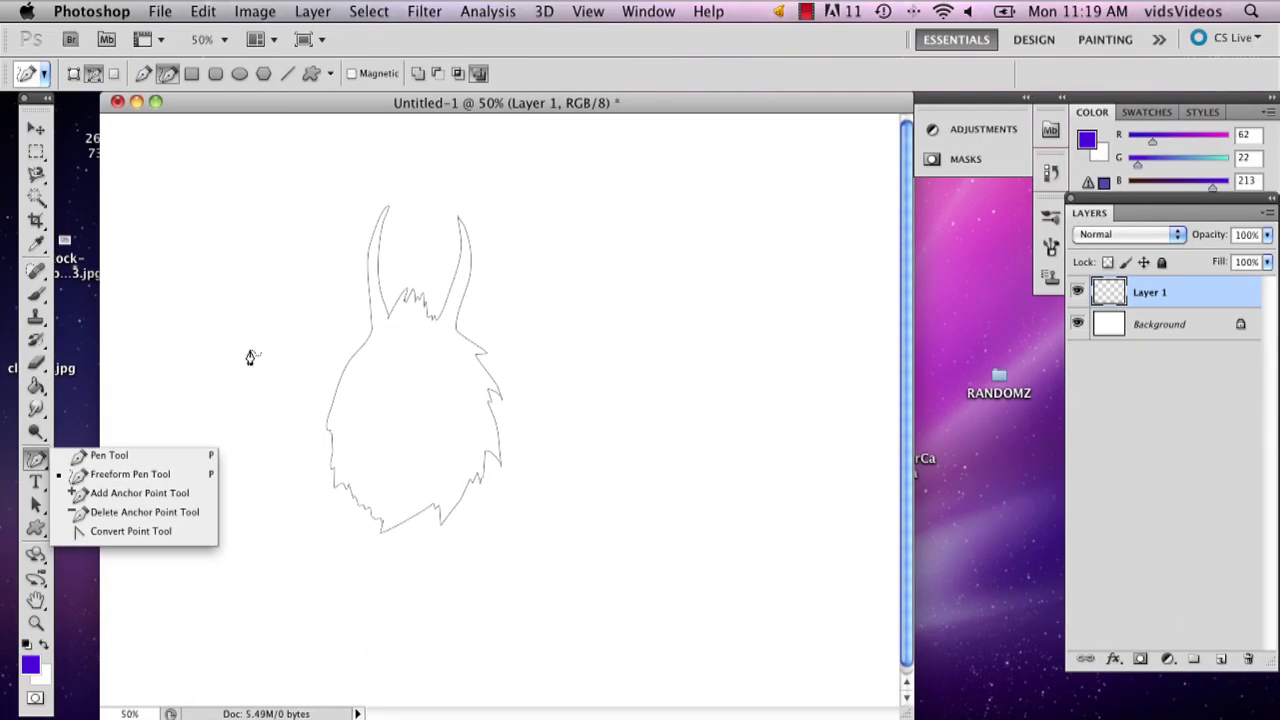
left_click(916, 307)
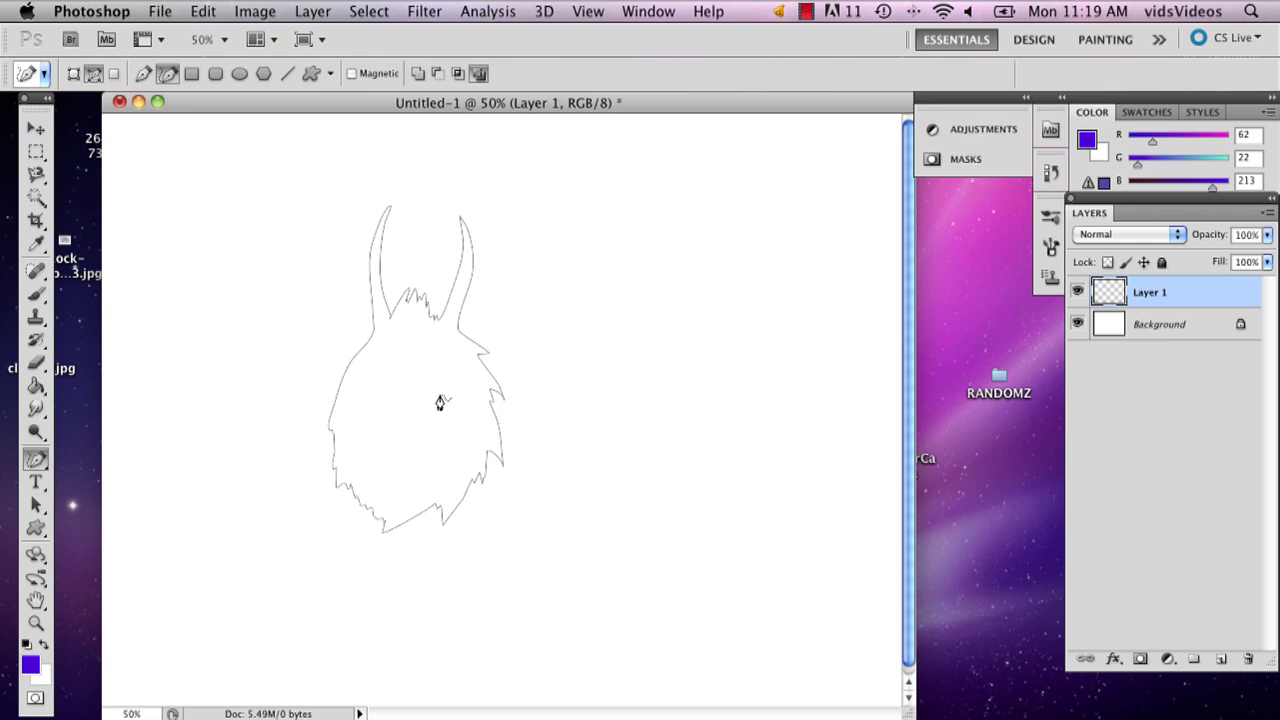
Step: Fill the monster outline path with the purple foreground colour
right_click(412, 357)
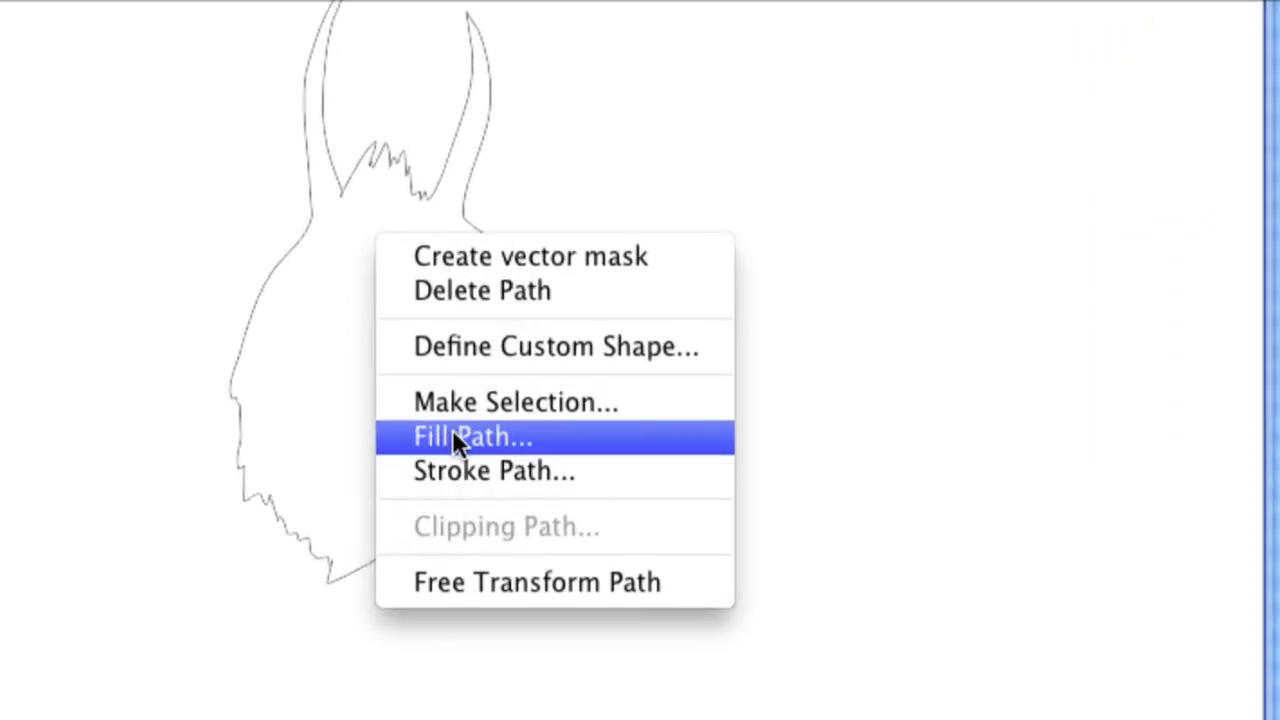
left_click(453, 438)
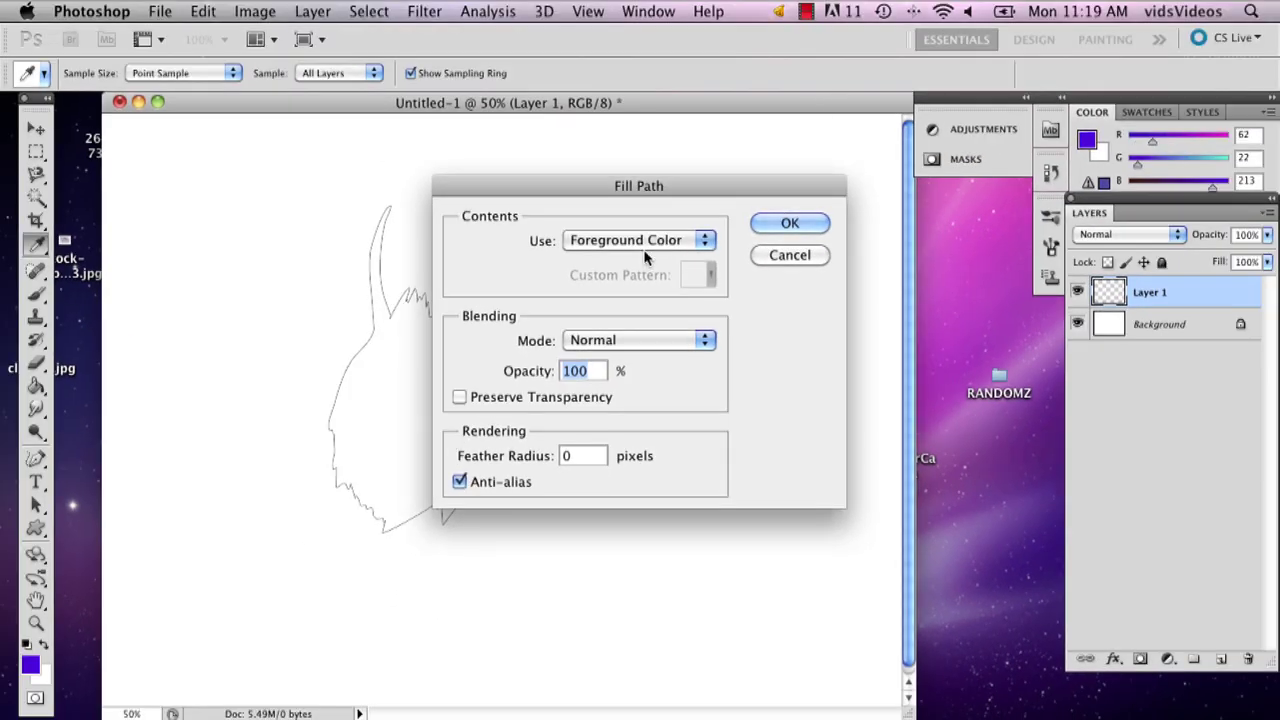
left_click(806, 228)
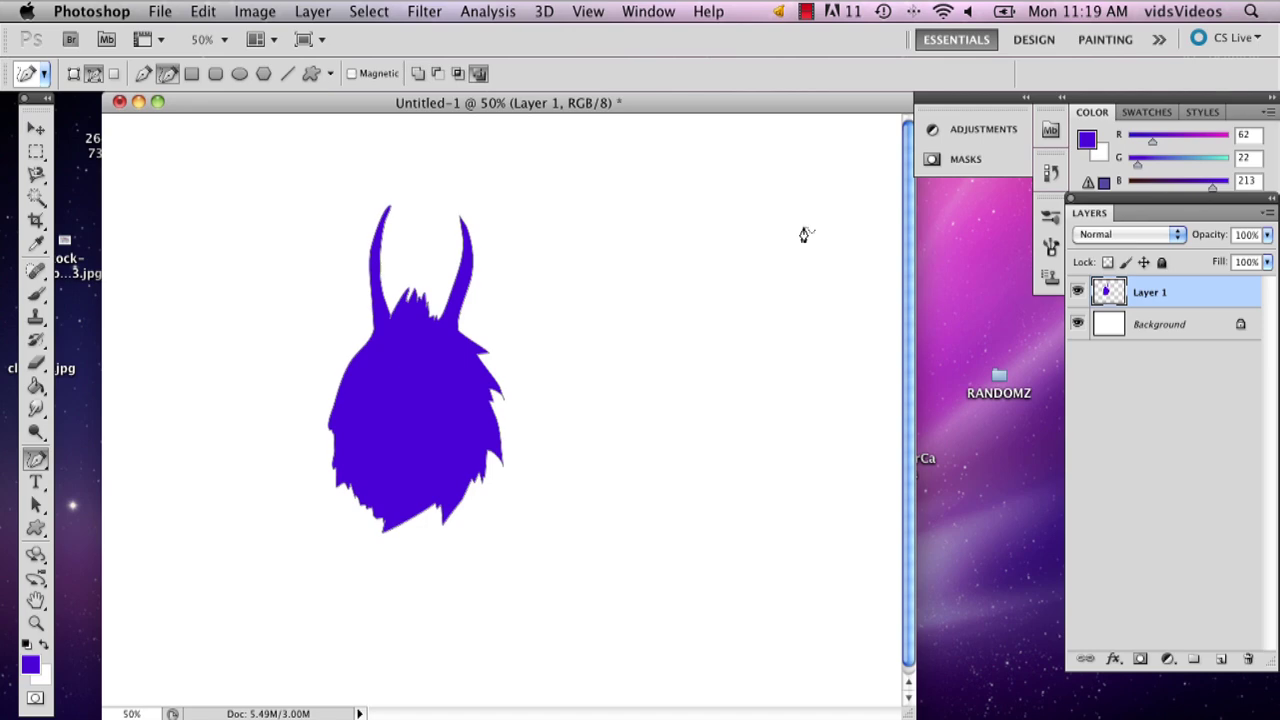
Step: Delete the outline path, keeping the purple fill on Layer 1
left_click(36, 151)
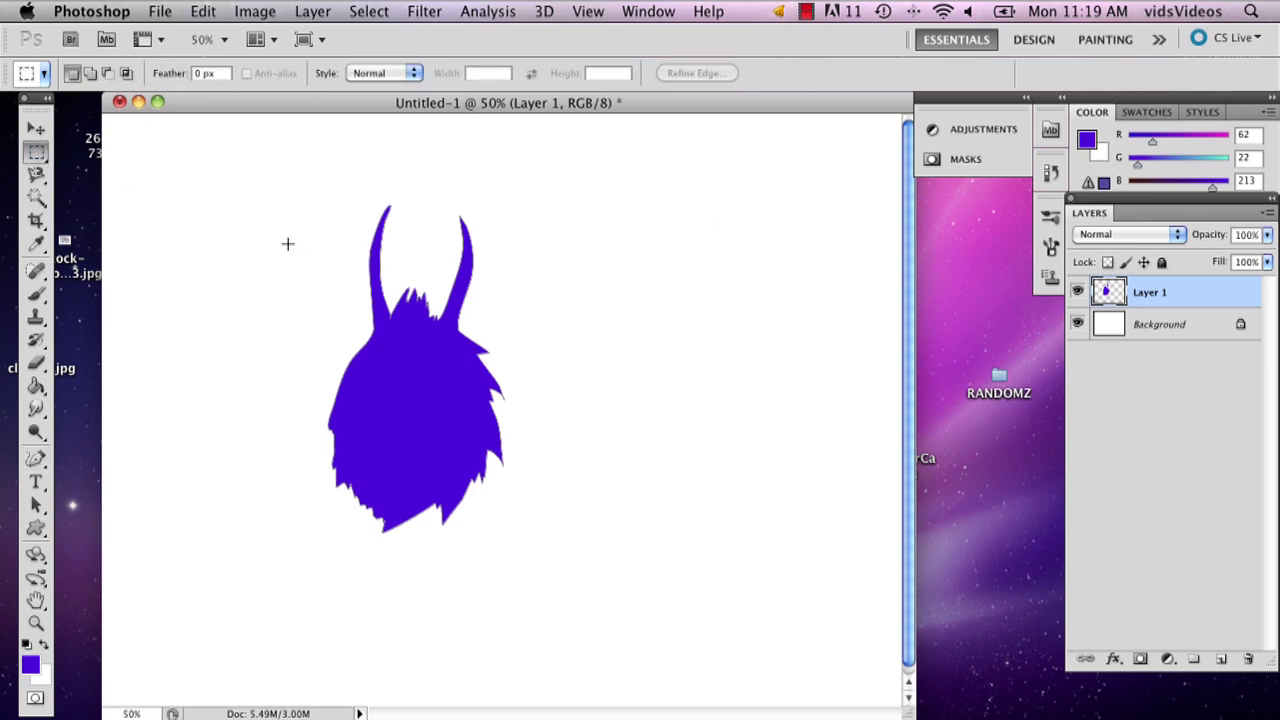
left_click(37, 455)
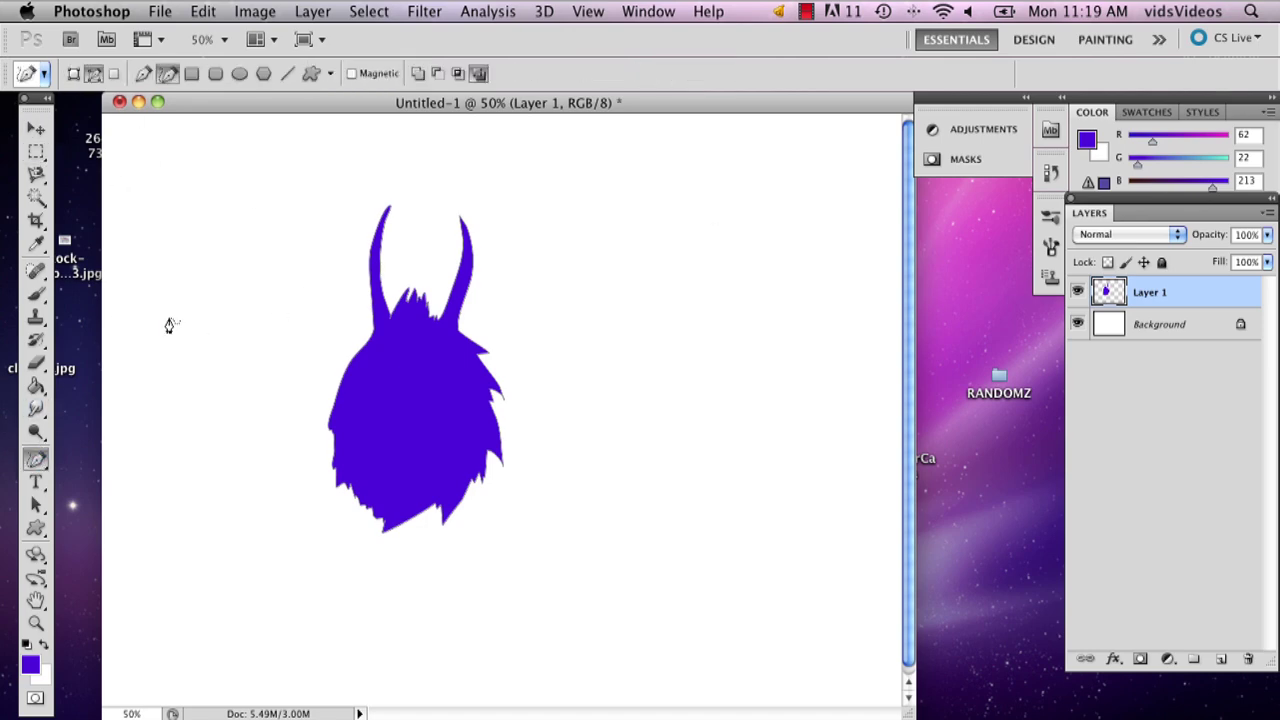
right_click(417, 308)
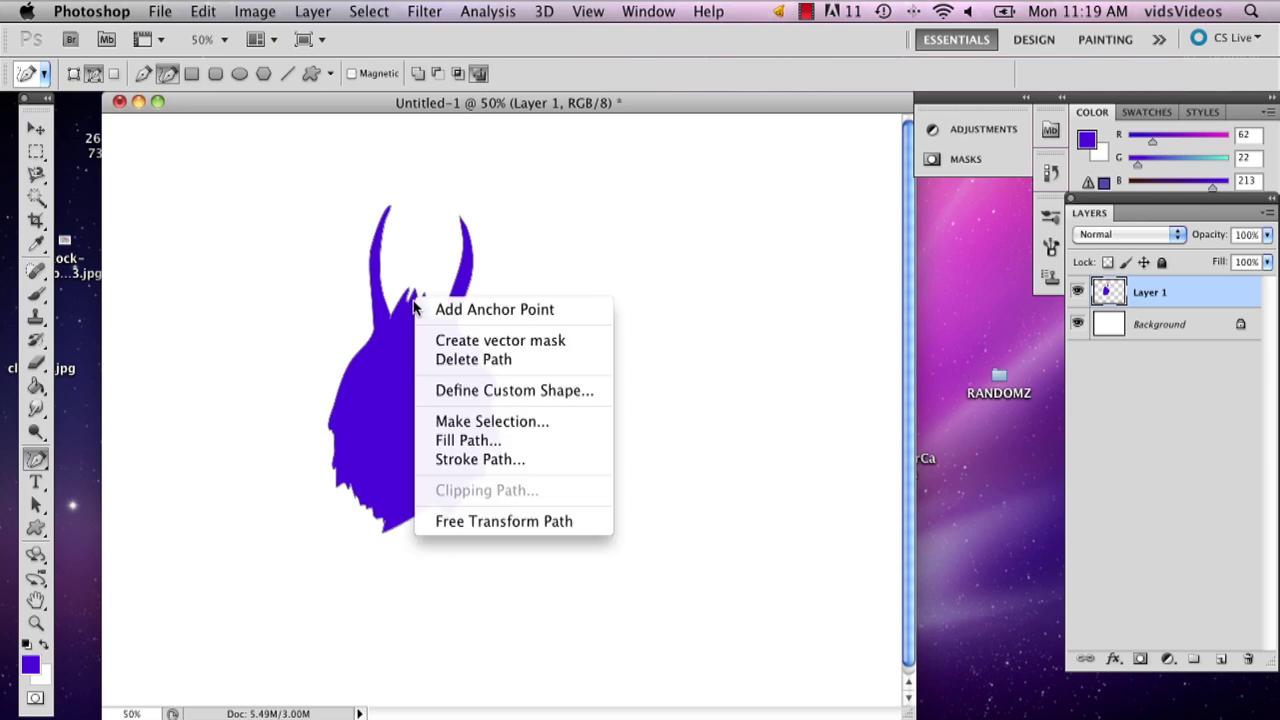
left_click(489, 366)
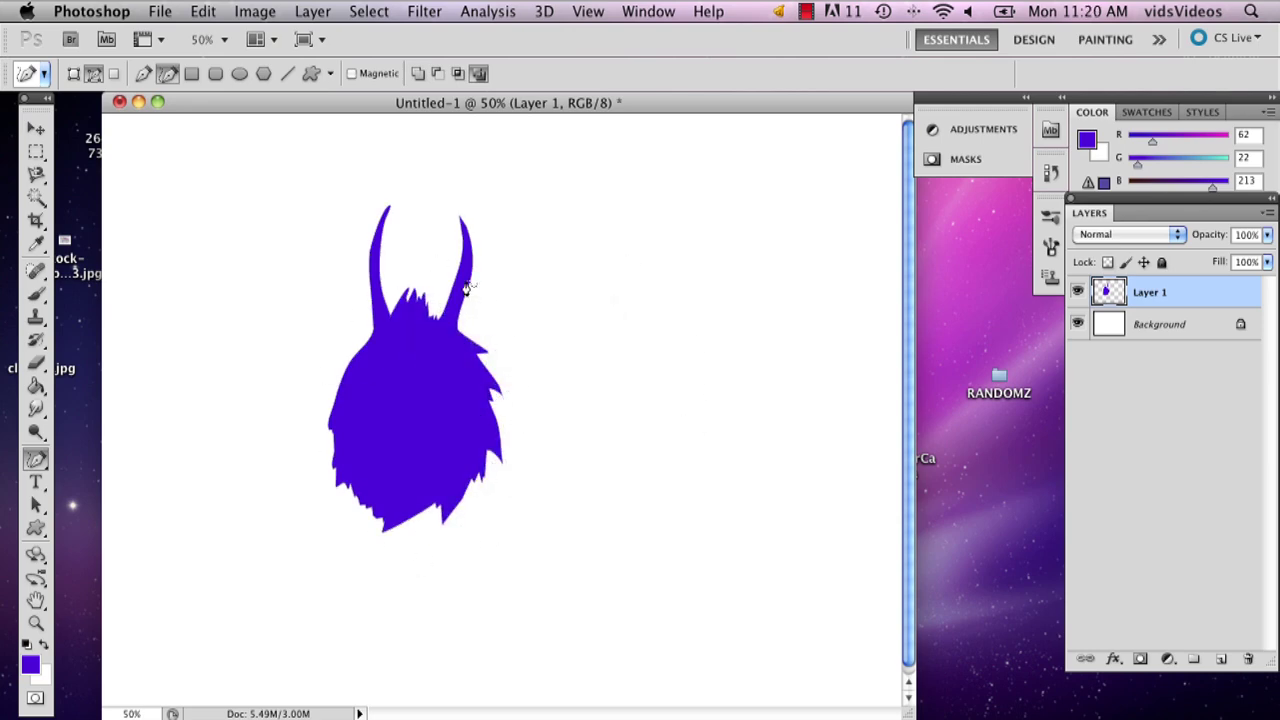
key("v")
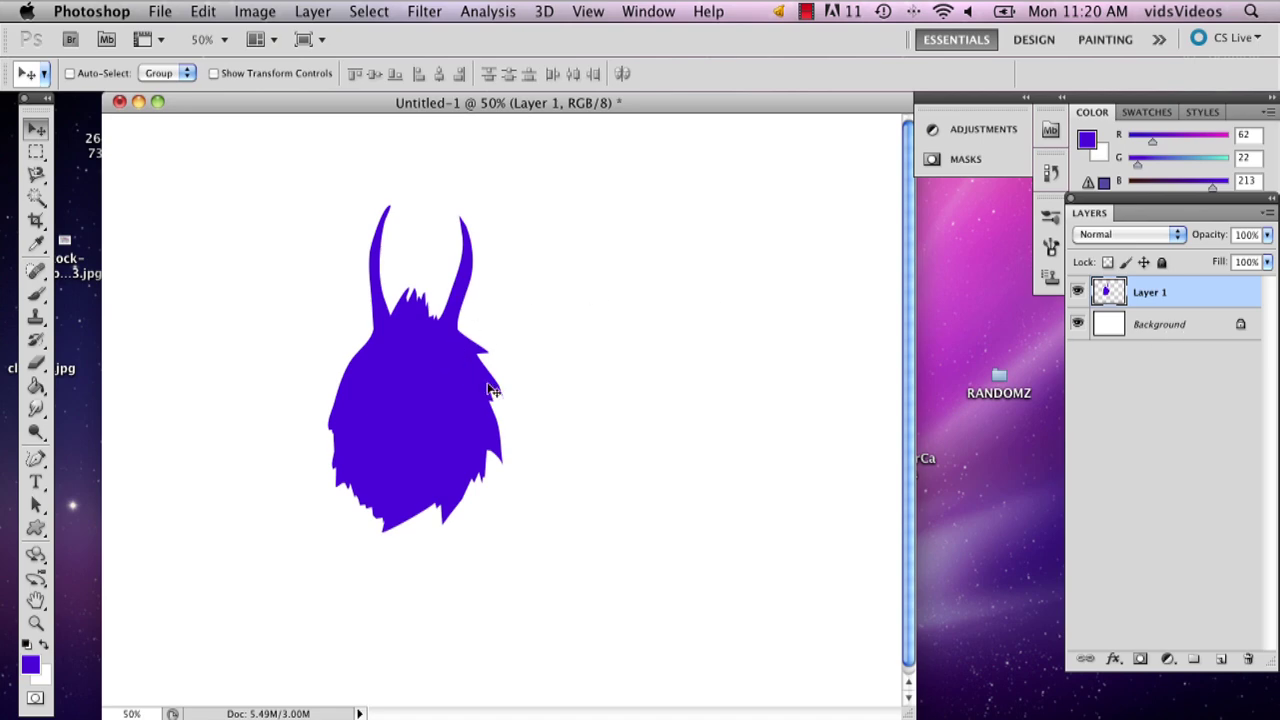
Step: Duplicate the purple monster layer to the right and set the foreground colour to bright yellow
left_click_drag(438, 394, 634, 417)
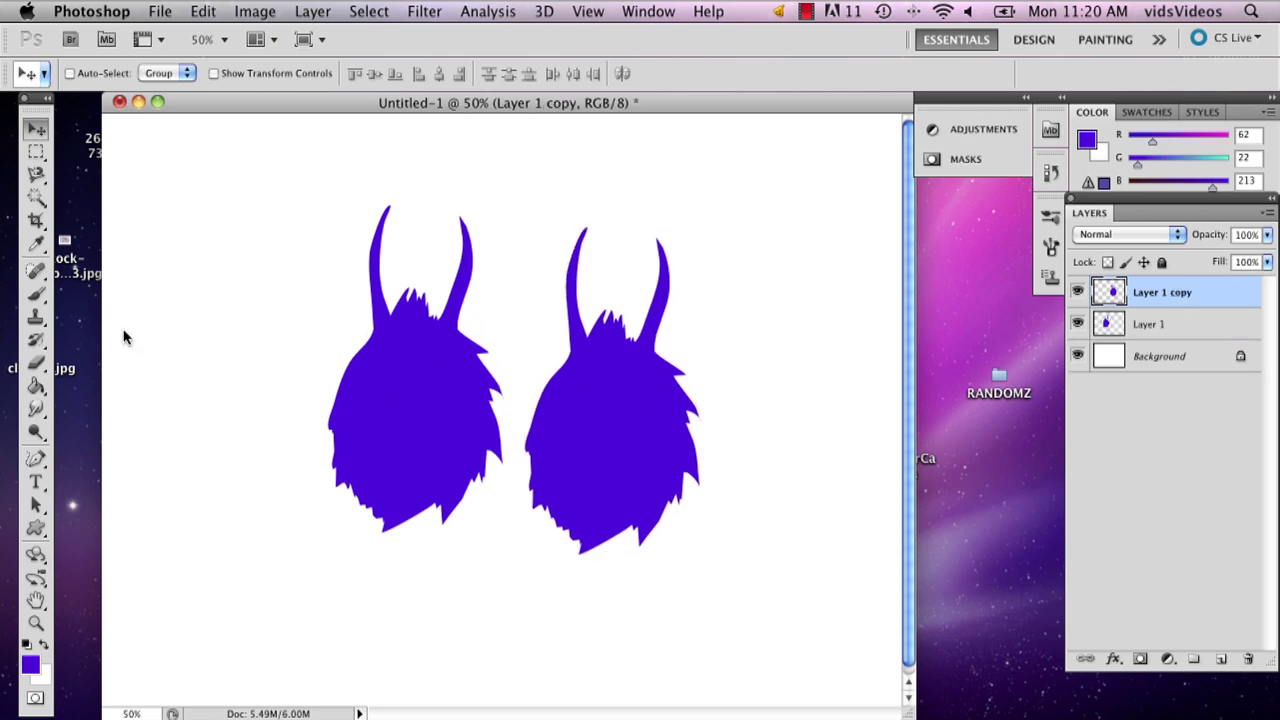
left_click(30, 665)
left_click_drag(985, 393, 985, 414)
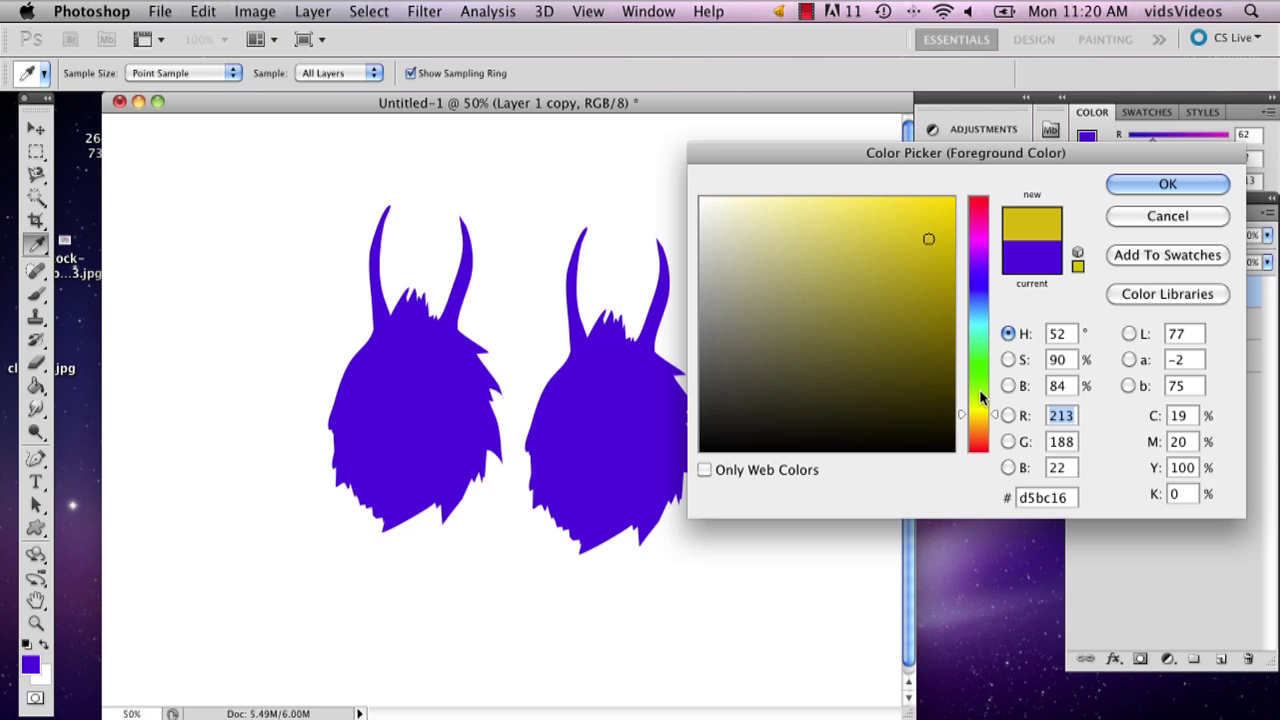
left_click(924, 209)
left_click(1168, 185)
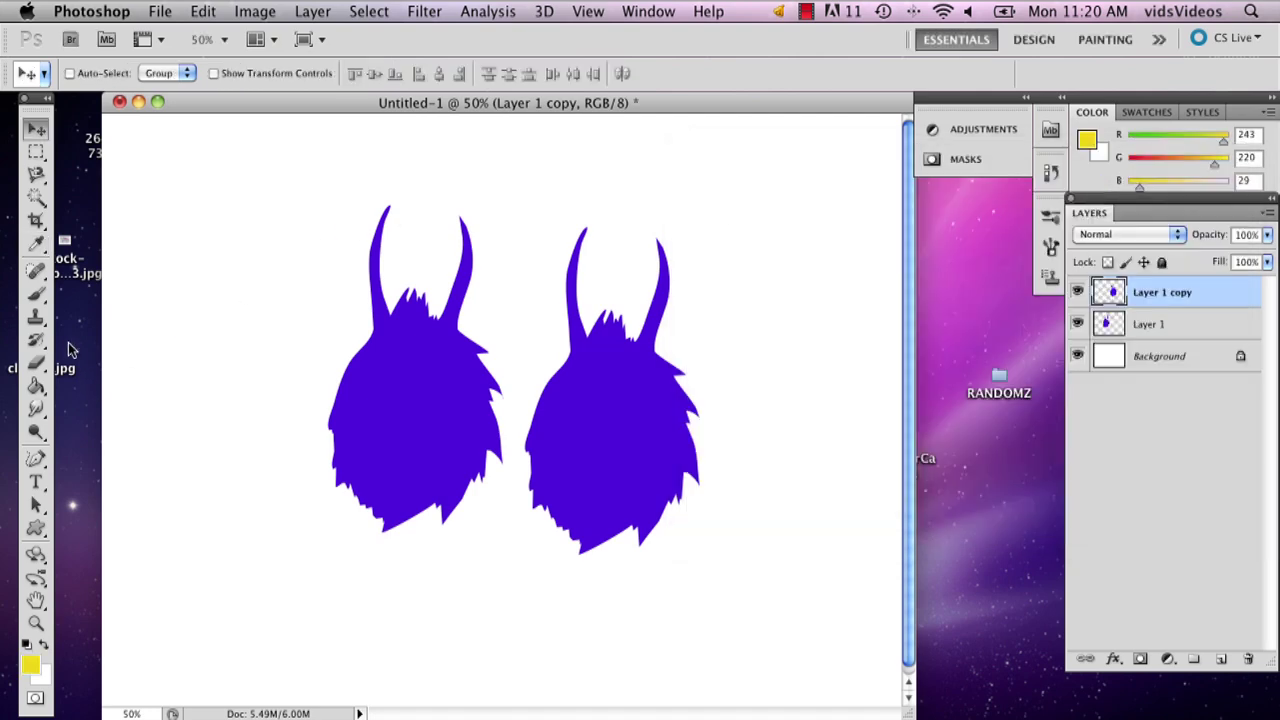
Step: Fill the copy yellow with the Paint Bucket and begin erasing its body
left_click(35, 363)
left_click(640, 443)
key("super+z")
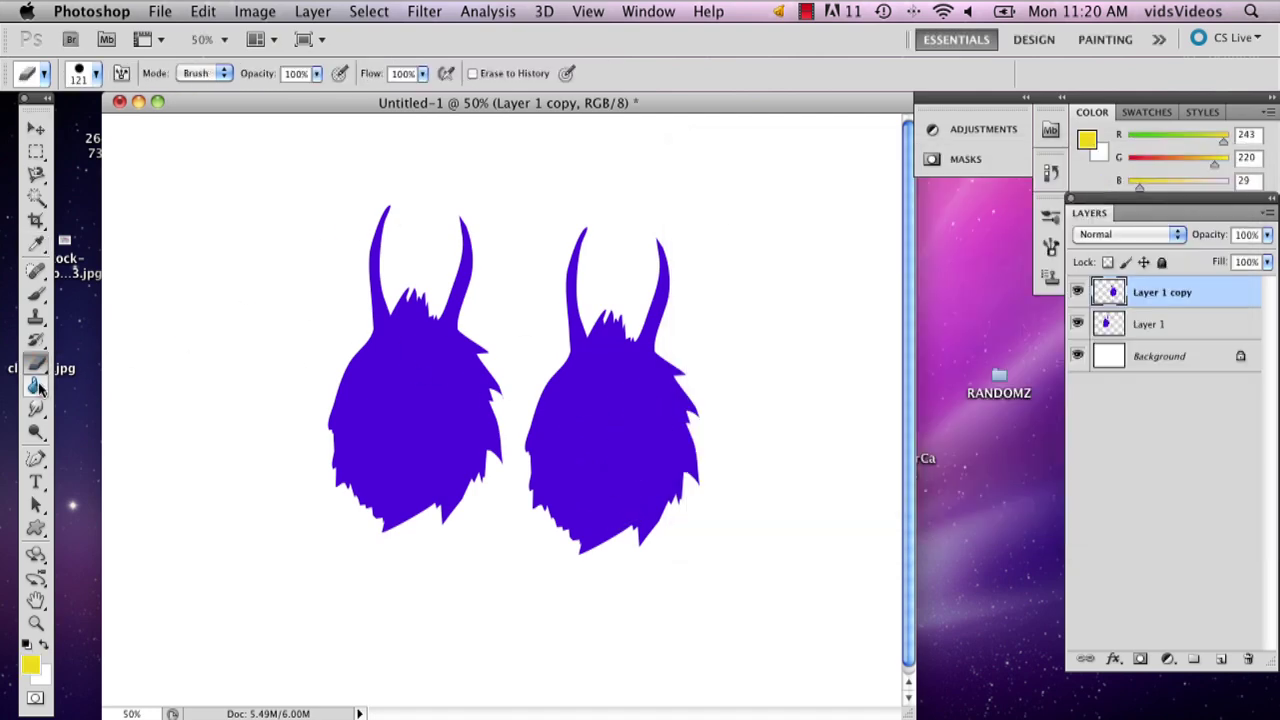
key("g")
left_click(636, 498)
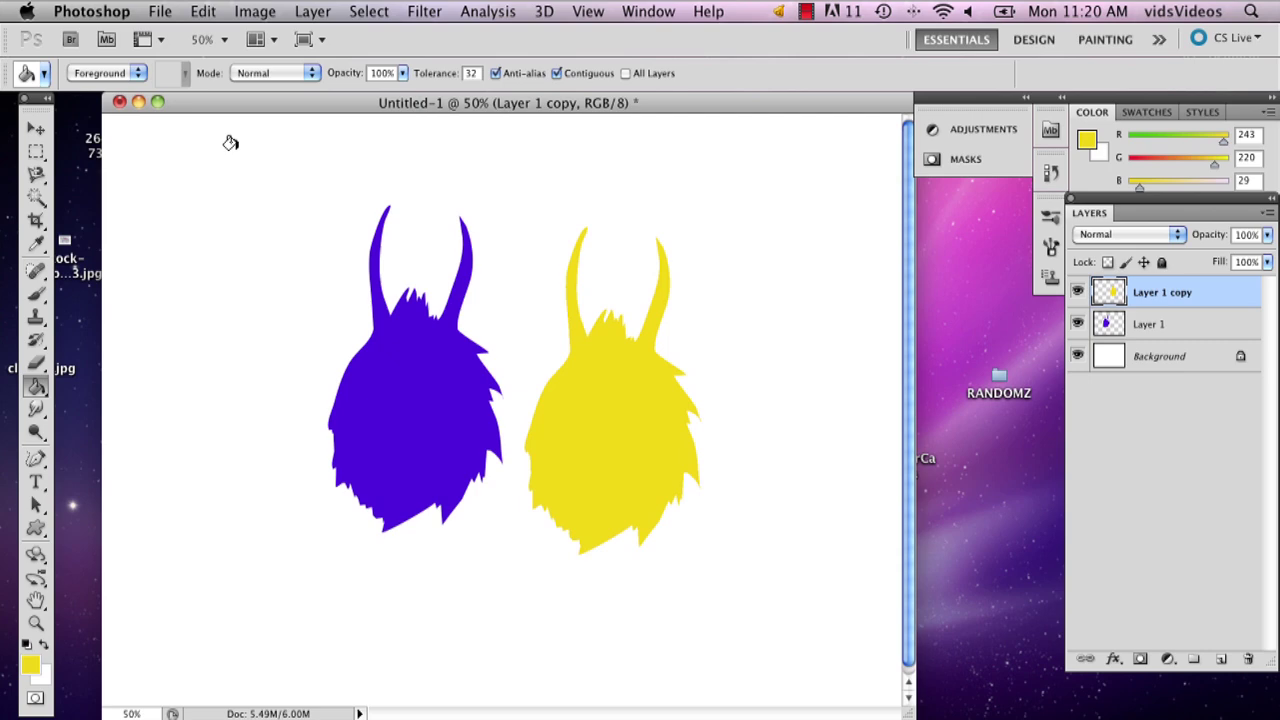
left_click(33, 133)
left_click(35, 151)
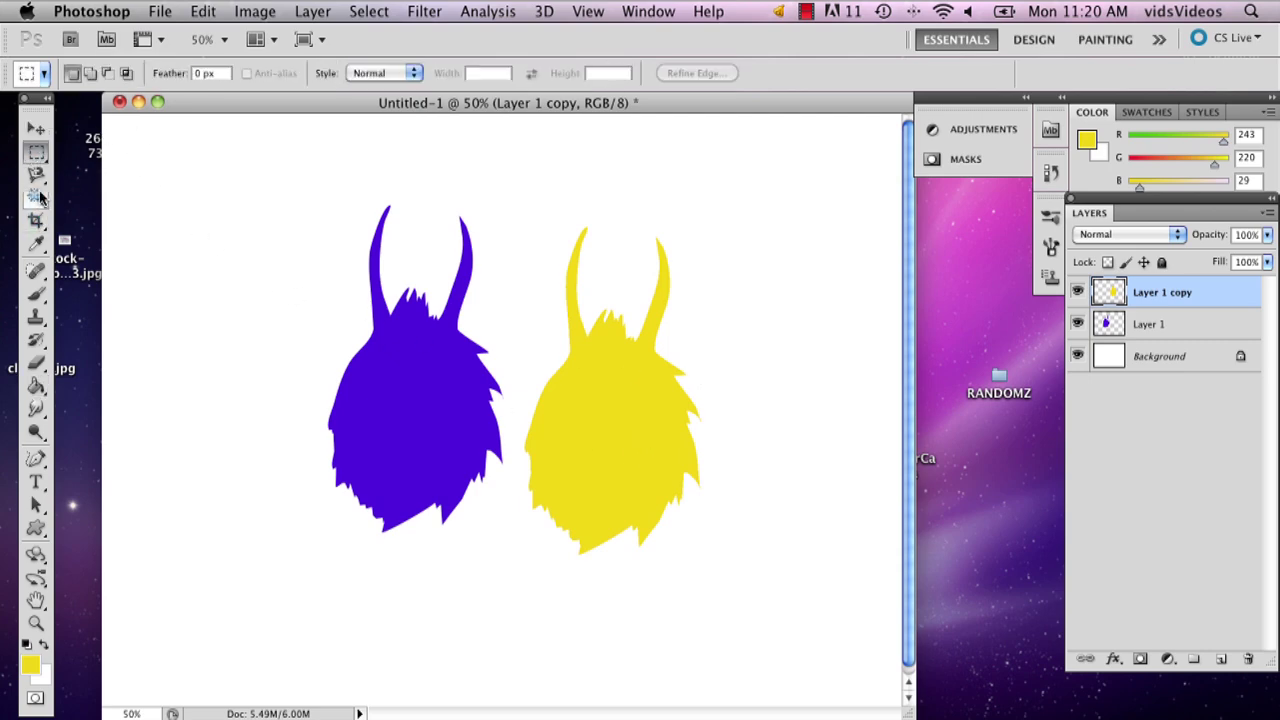
left_click(35, 363)
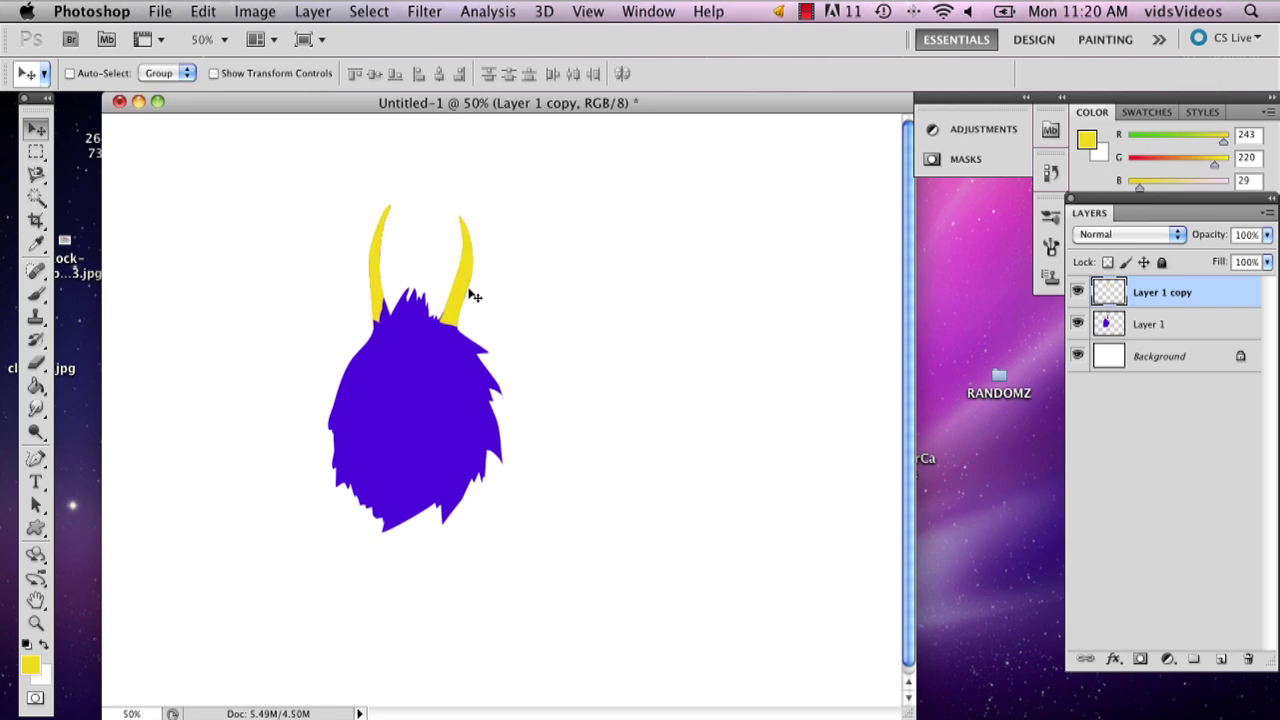
Step: Add Layer 2 and trace a freehand outline of clawed legs beneath the body
left_click(35, 623)
left_click(362, 382)
left_click(489, 334)
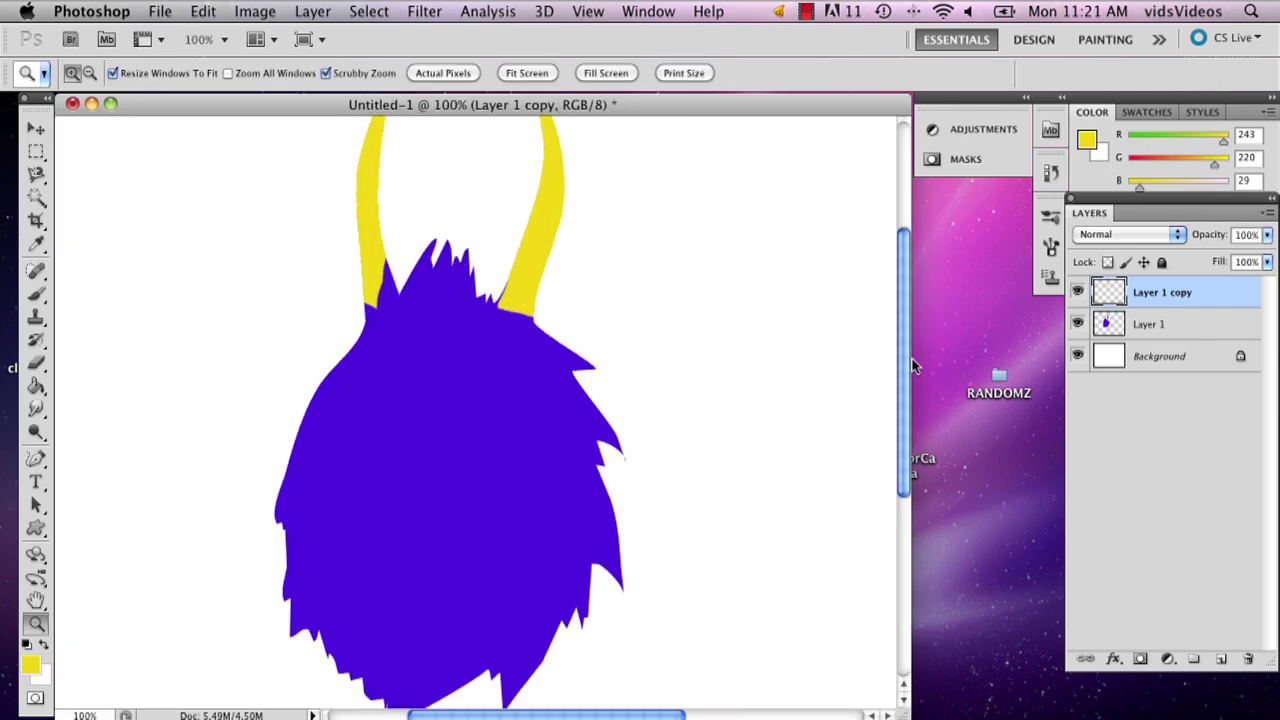
left_click_drag(908, 354, 909, 451)
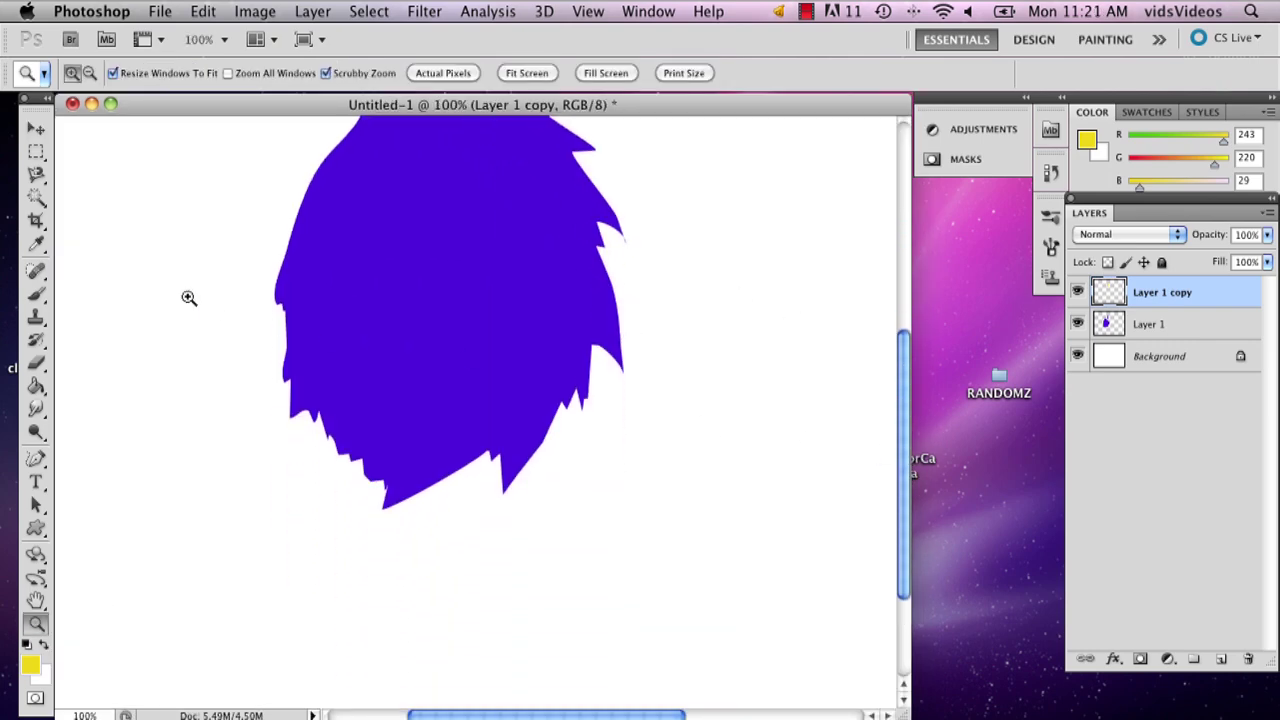
left_click(527, 73)
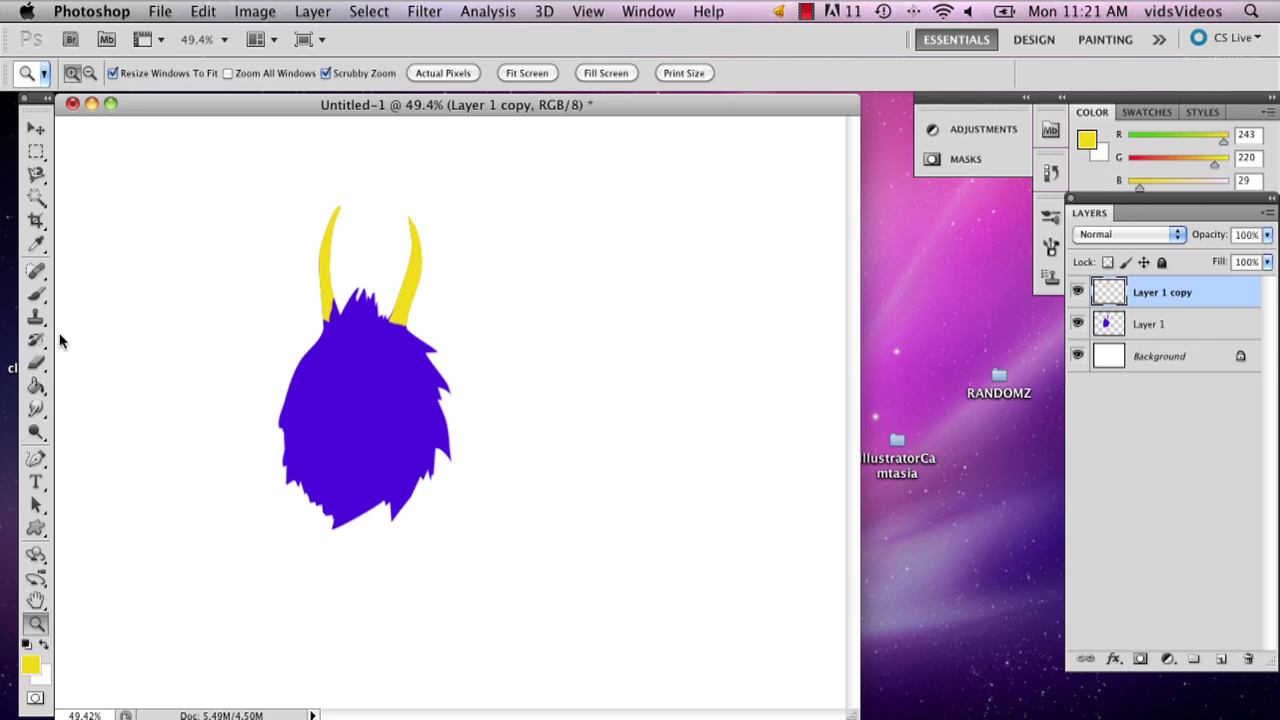
left_click(36, 458)
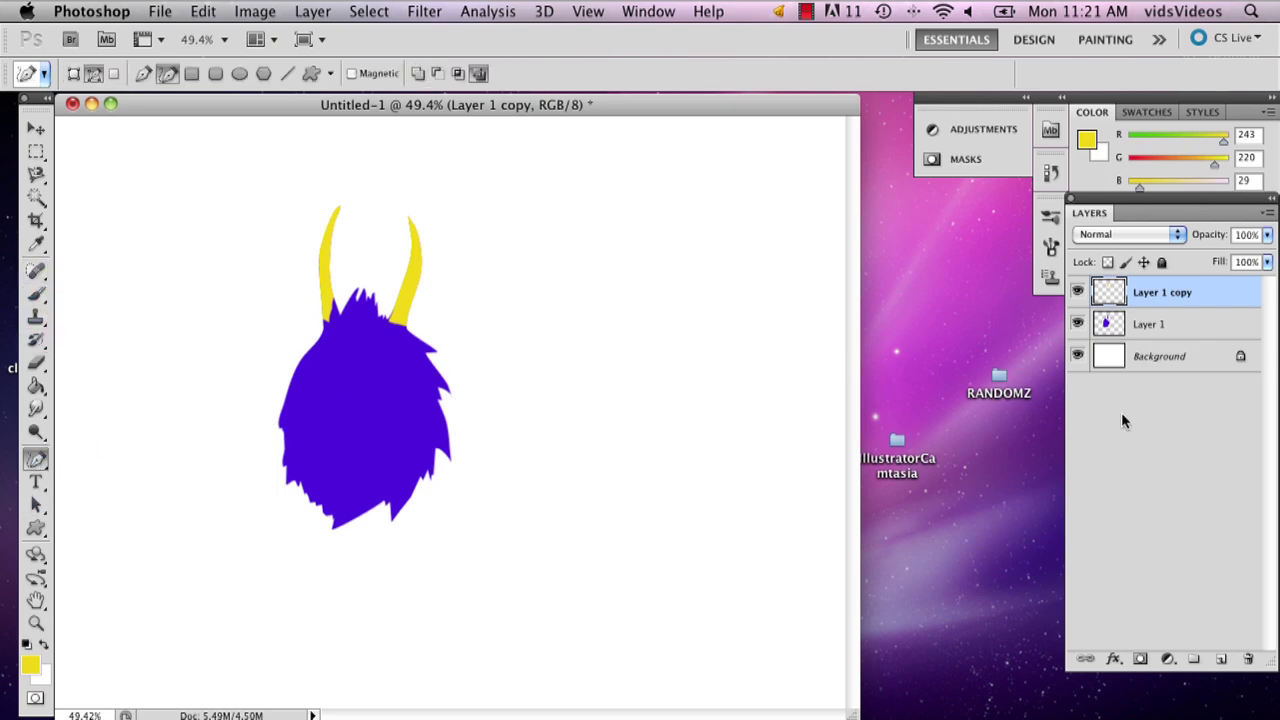
left_click(1221, 659)
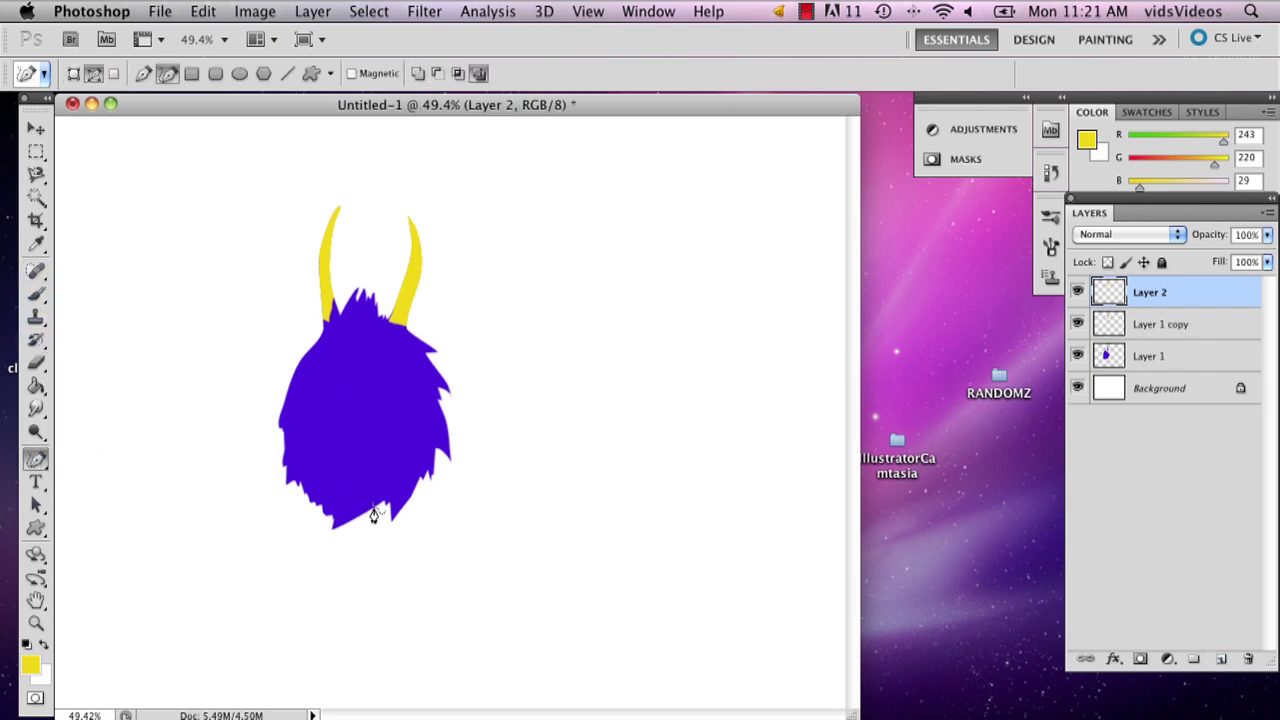
left_click_drag(372, 514, 367, 556)
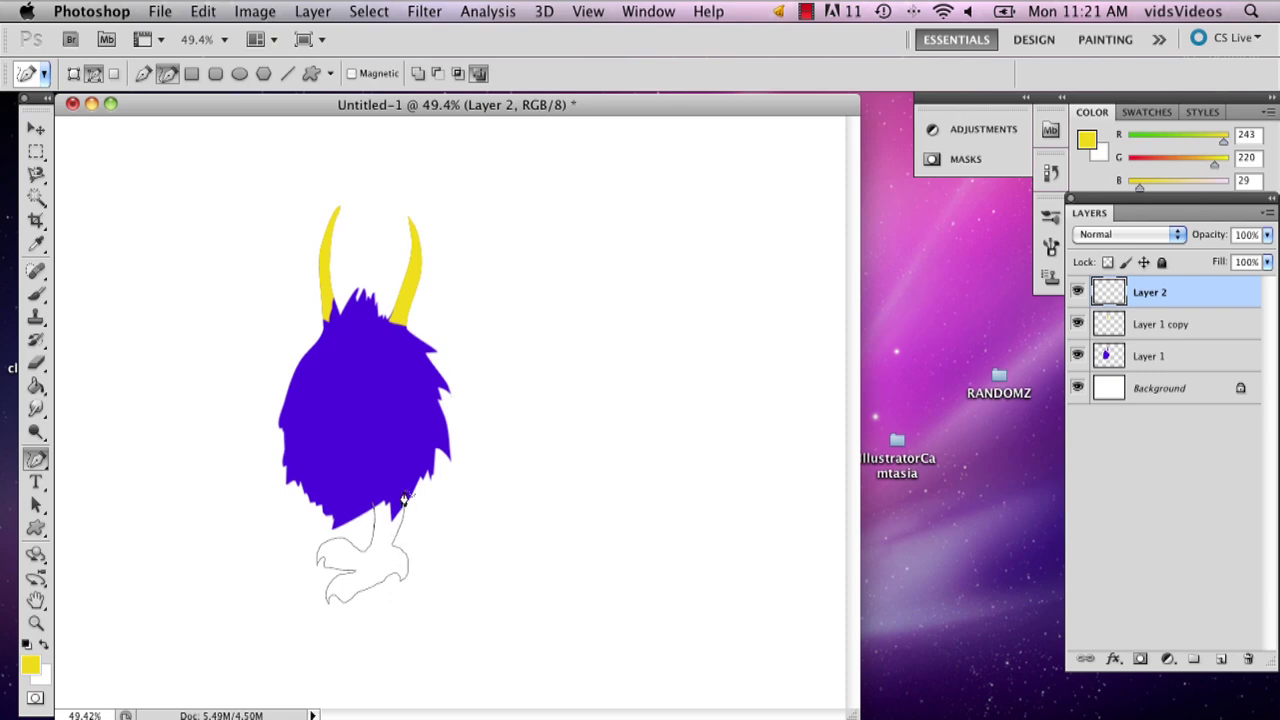
left_click_drag(370, 513, 374, 505)
Step: Fill the leg path with dark purple 3a248e instead of yellow
right_click(406, 595)
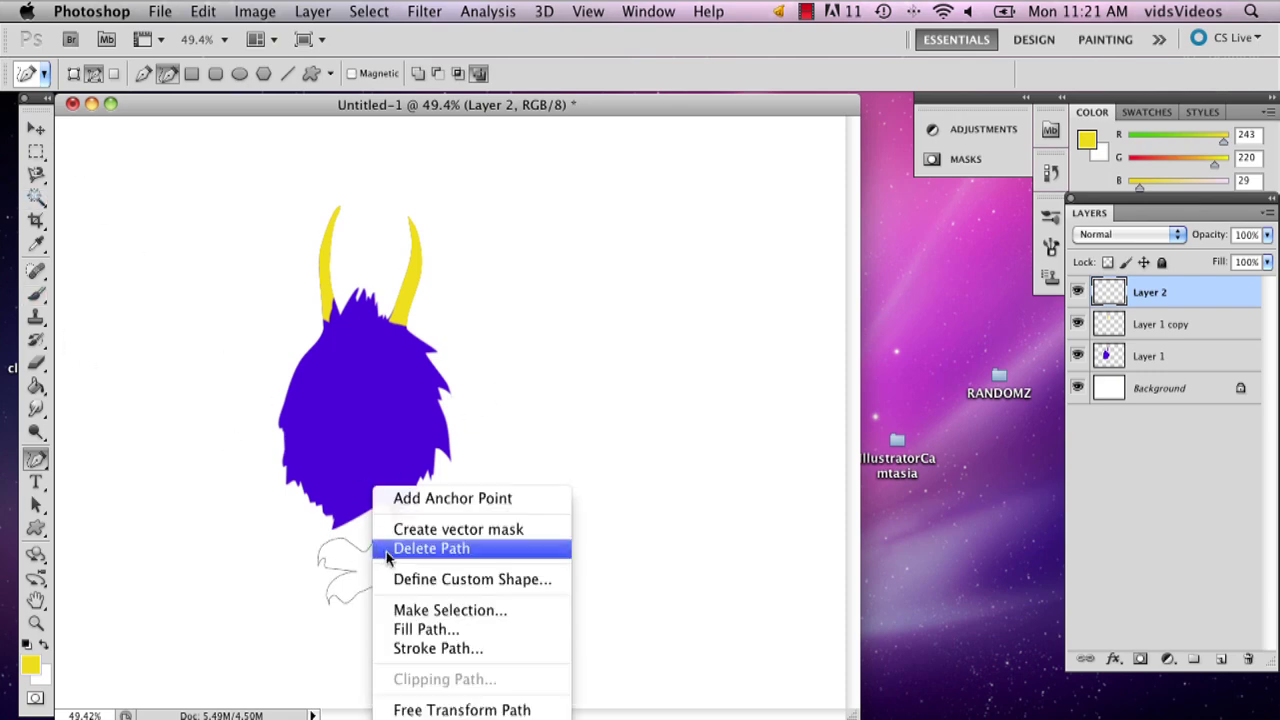
left_click(415, 630)
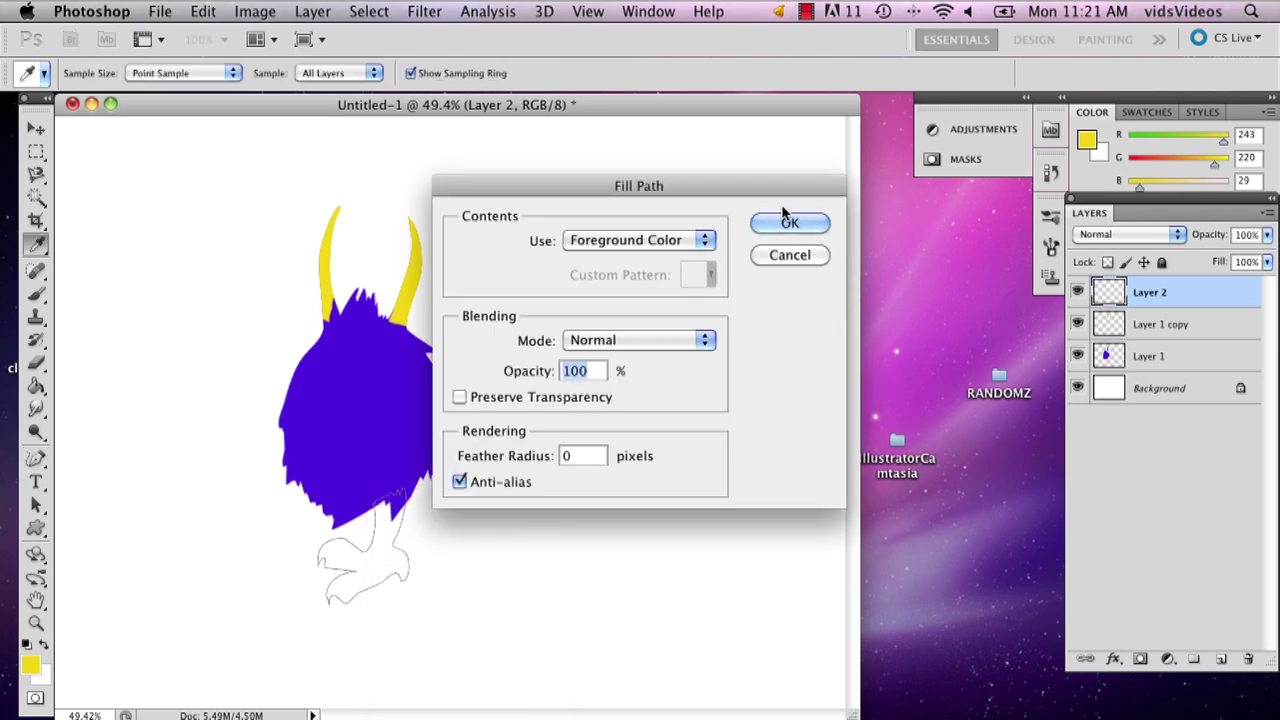
left_click(794, 255)
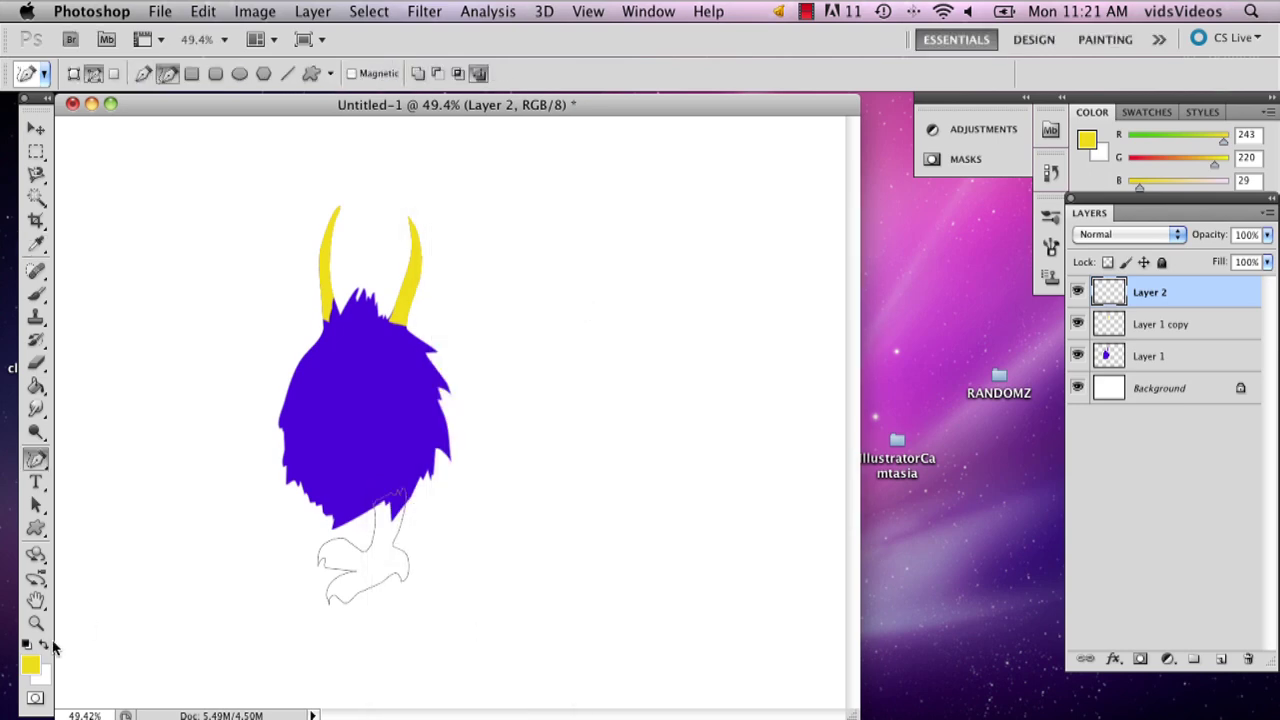
left_click(31, 665)
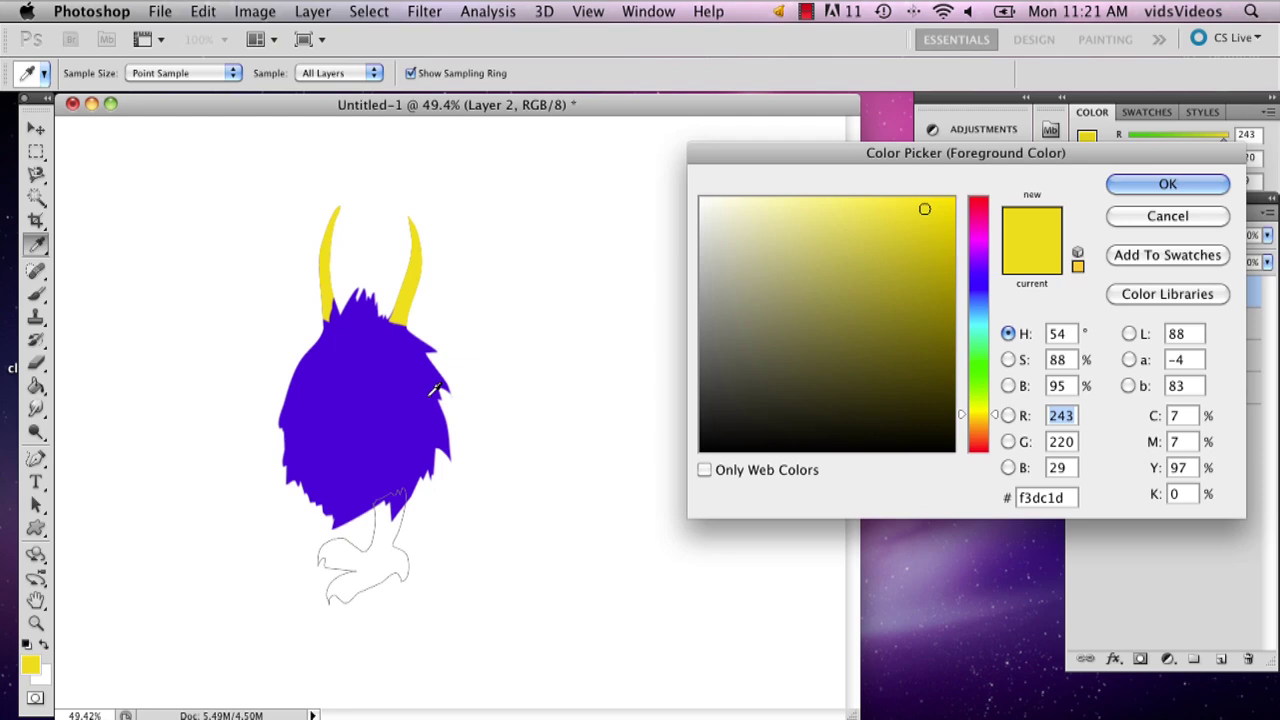
left_click(420, 400)
left_click(886, 306)
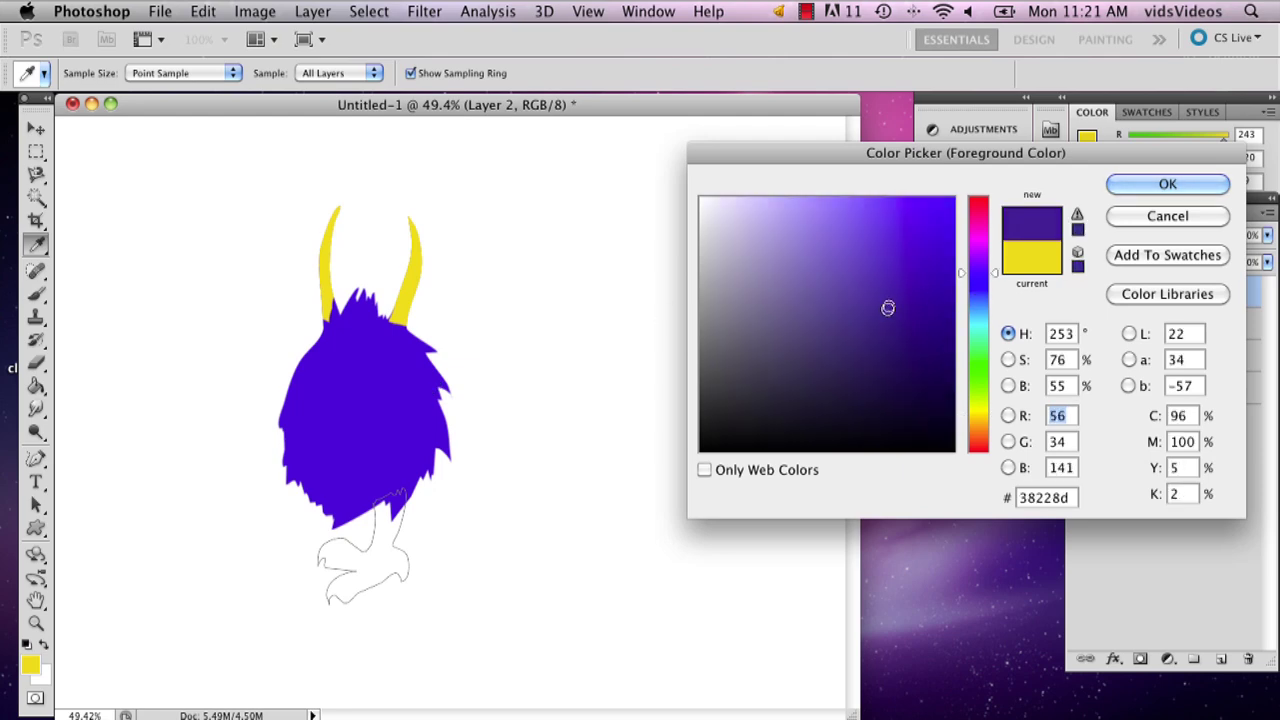
left_click(1168, 184)
right_click(376, 517)
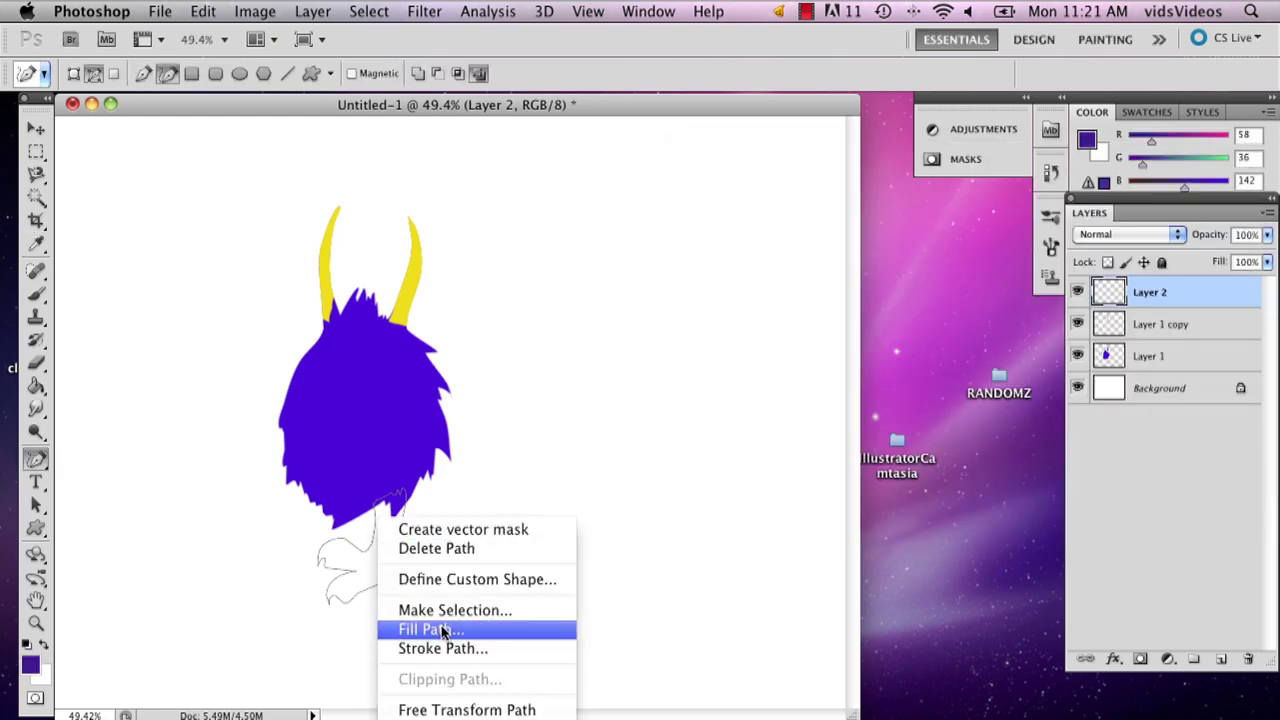
left_click(443, 626)
left_click(805, 223)
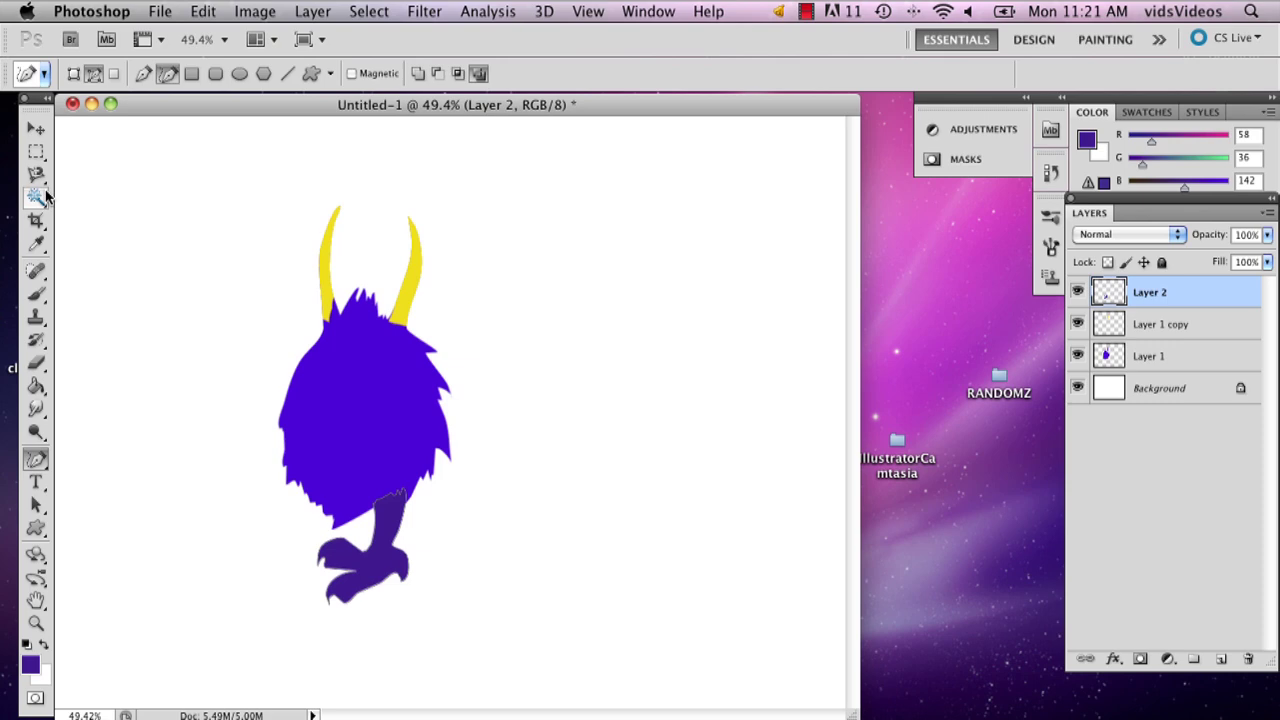
left_click(37, 129)
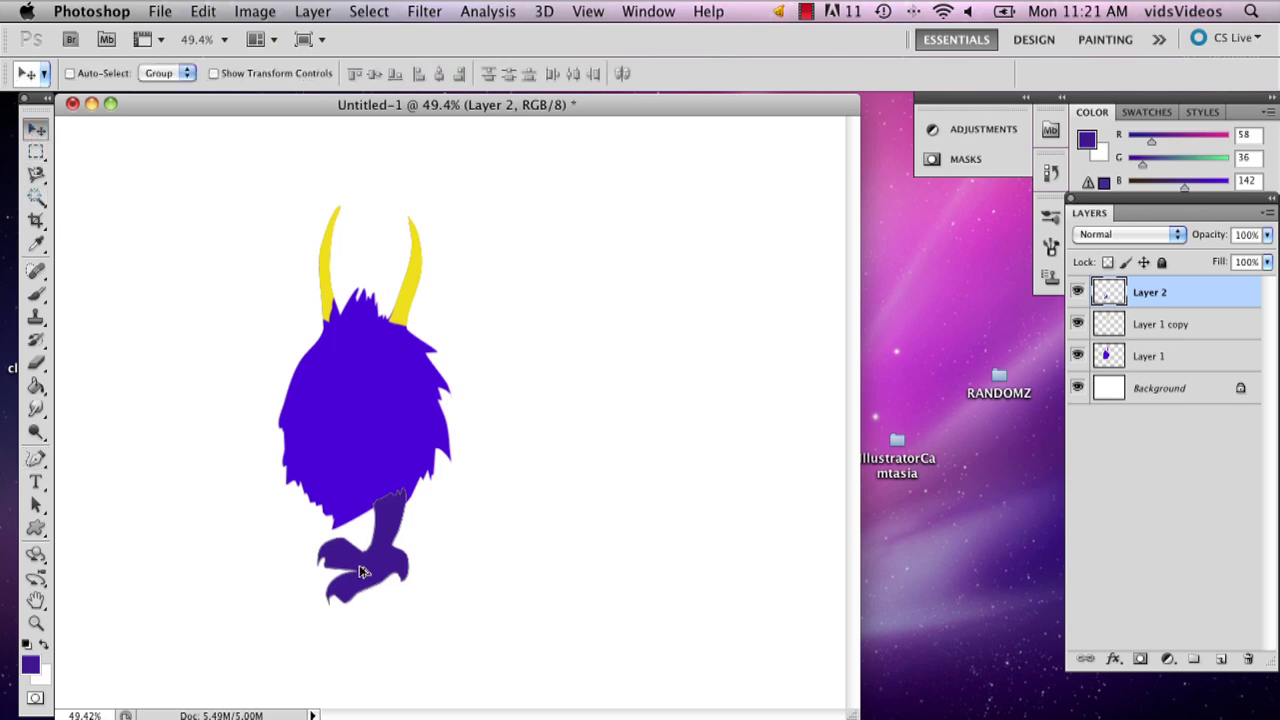
Step: Duplicate the legs to the left as Layer 2 copy, tucked behind the body and nudged up
left_click_drag(363, 572, 317, 545)
left_click_drag(1170, 300, 1168, 436)
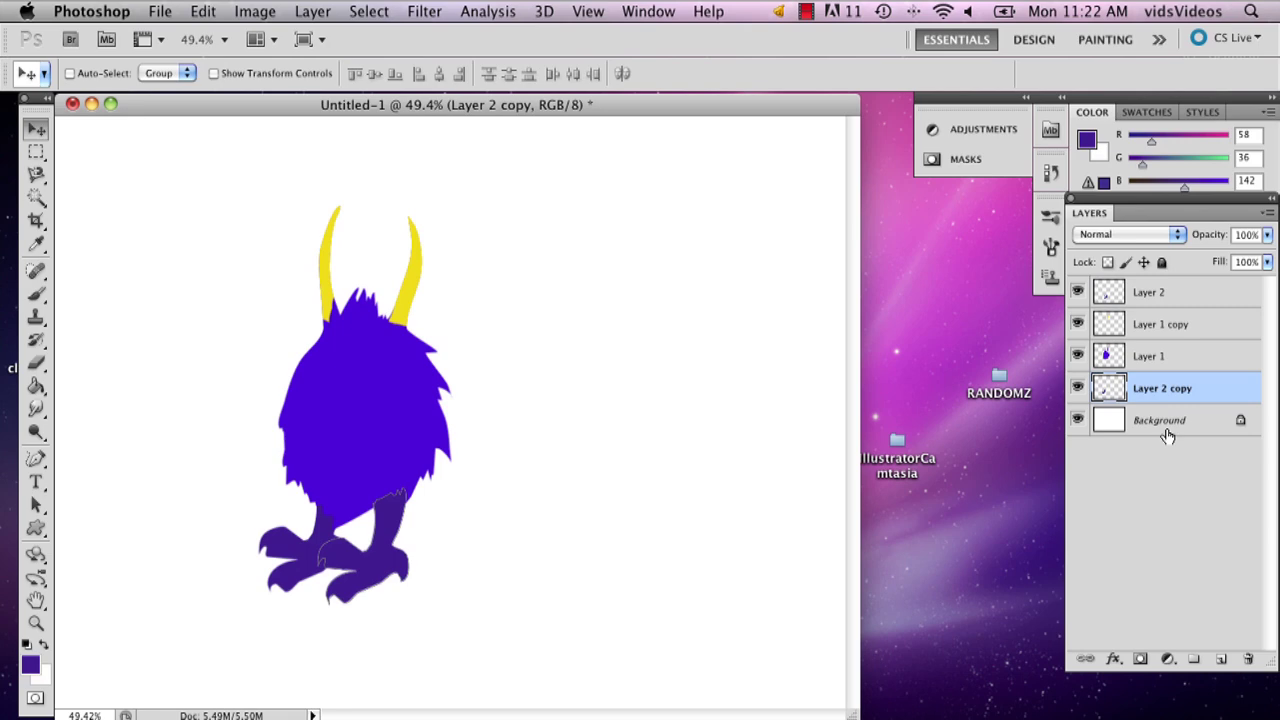
left_click_drag(282, 549, 284, 541)
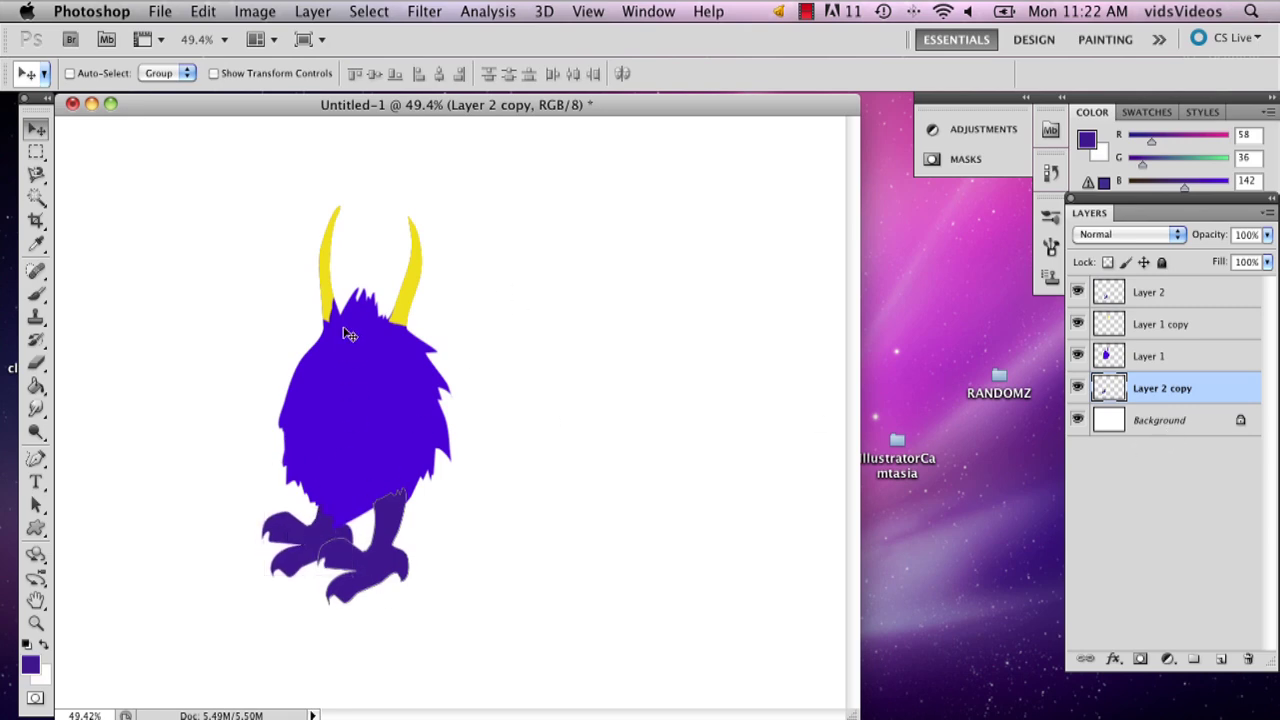
left_click(36, 622)
left_click(400, 454)
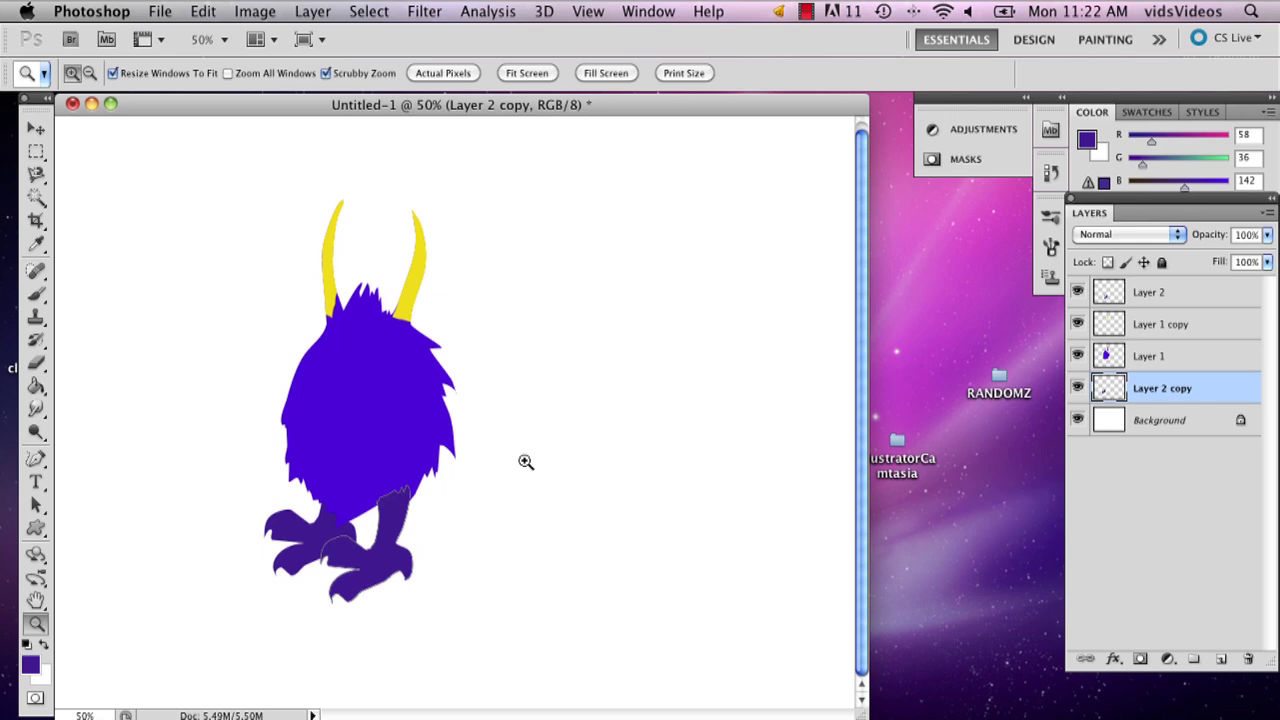
left_click(425, 441)
left_click(495, 436)
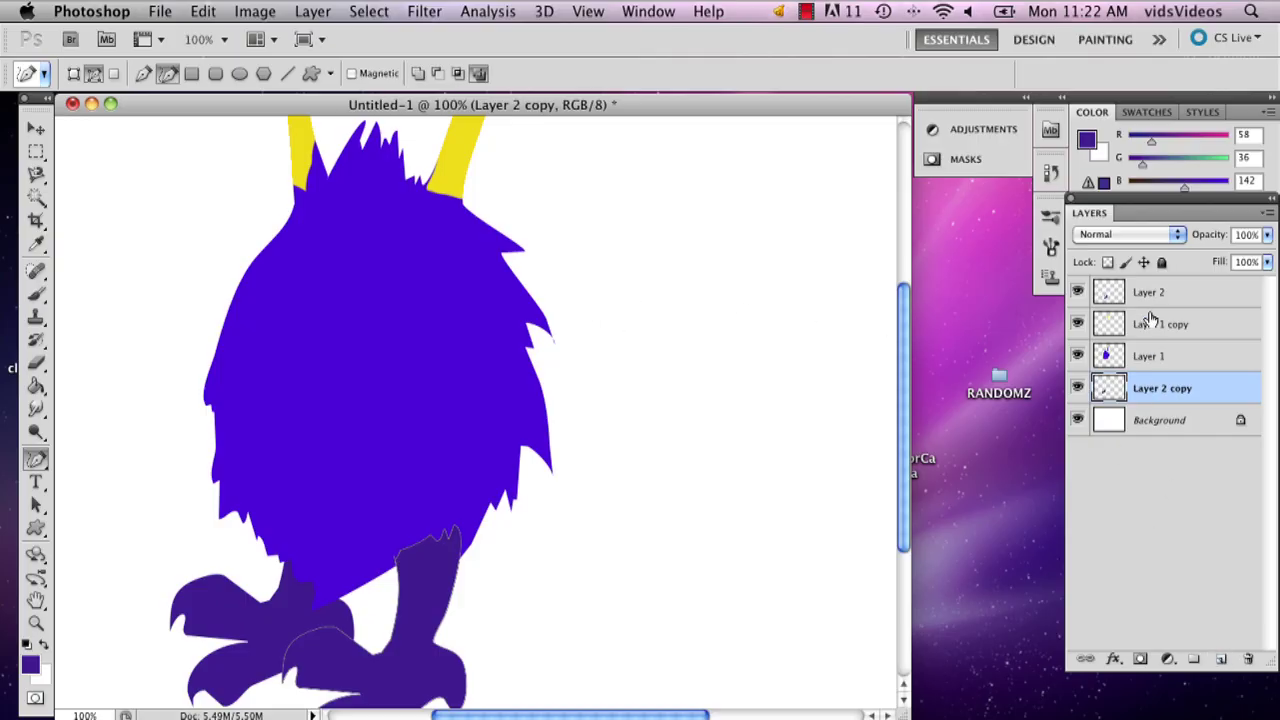
Step: Select Layer 2 and add a new empty Layer 3 above it for the eye
left_click(1148, 294)
left_click(1221, 659)
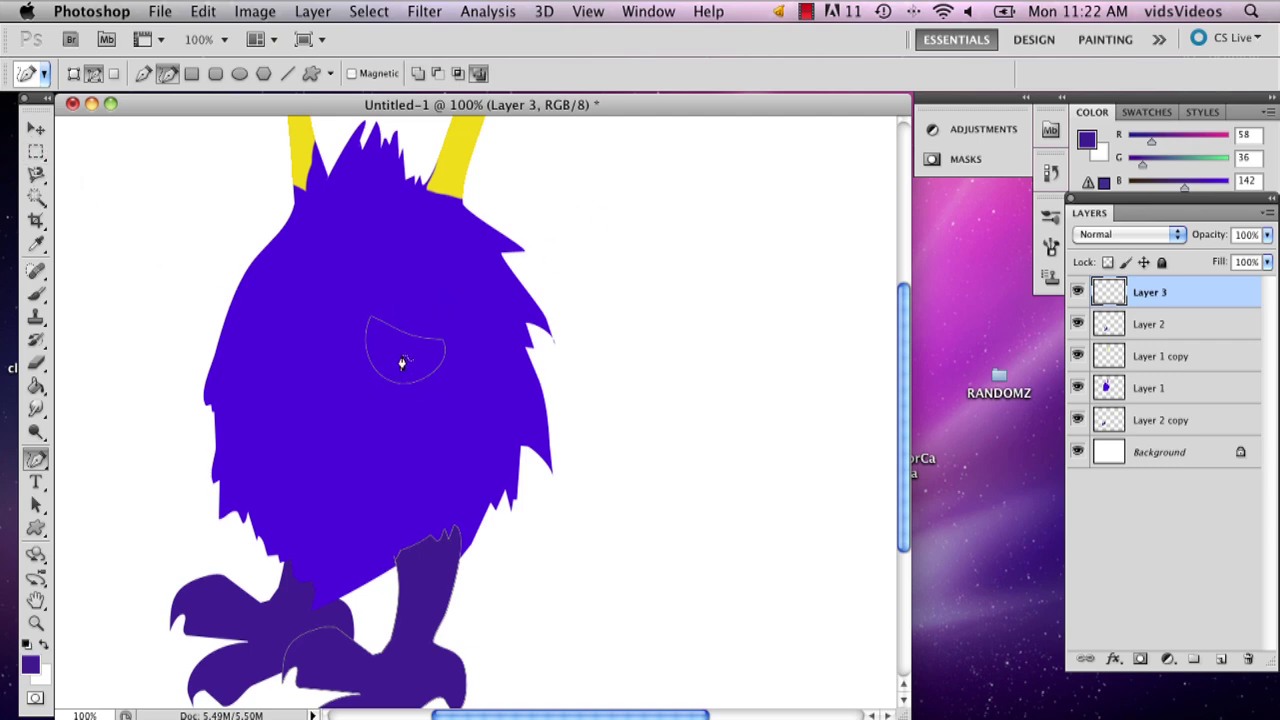
Step: Switch the foreground to white and fill the eye path with it
left_click(44, 645)
right_click(403, 346)
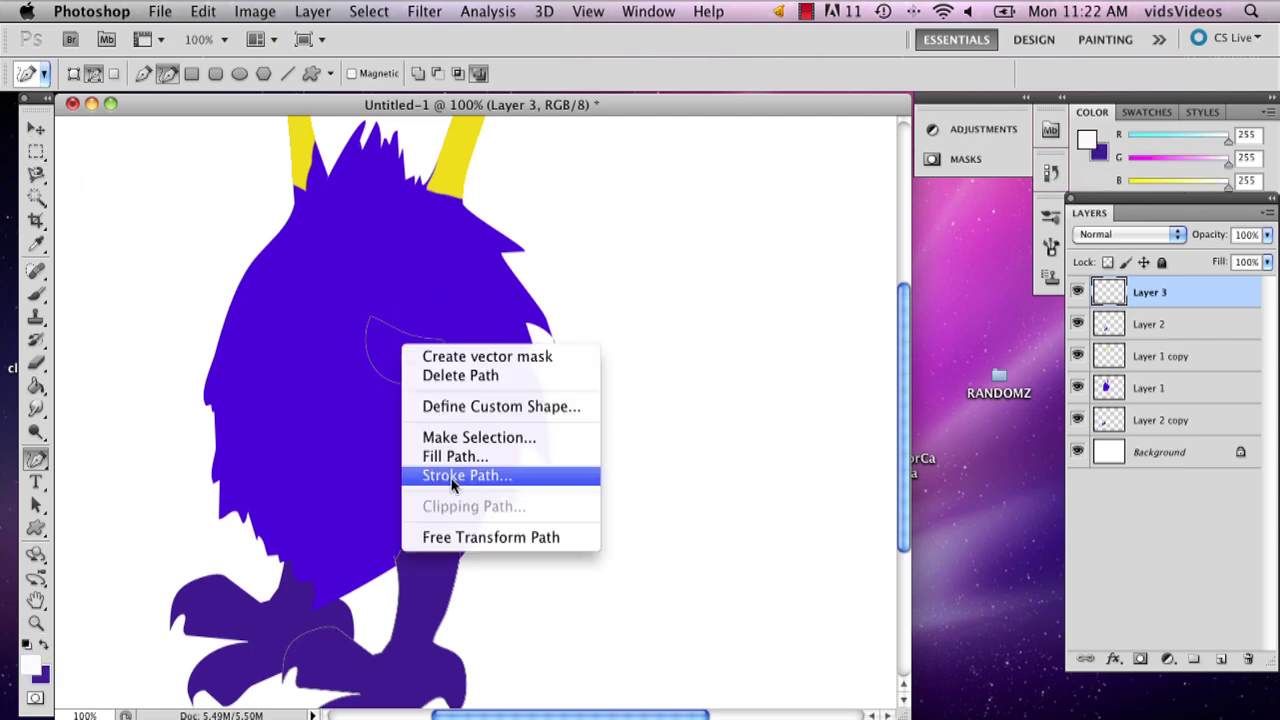
left_click(457, 455)
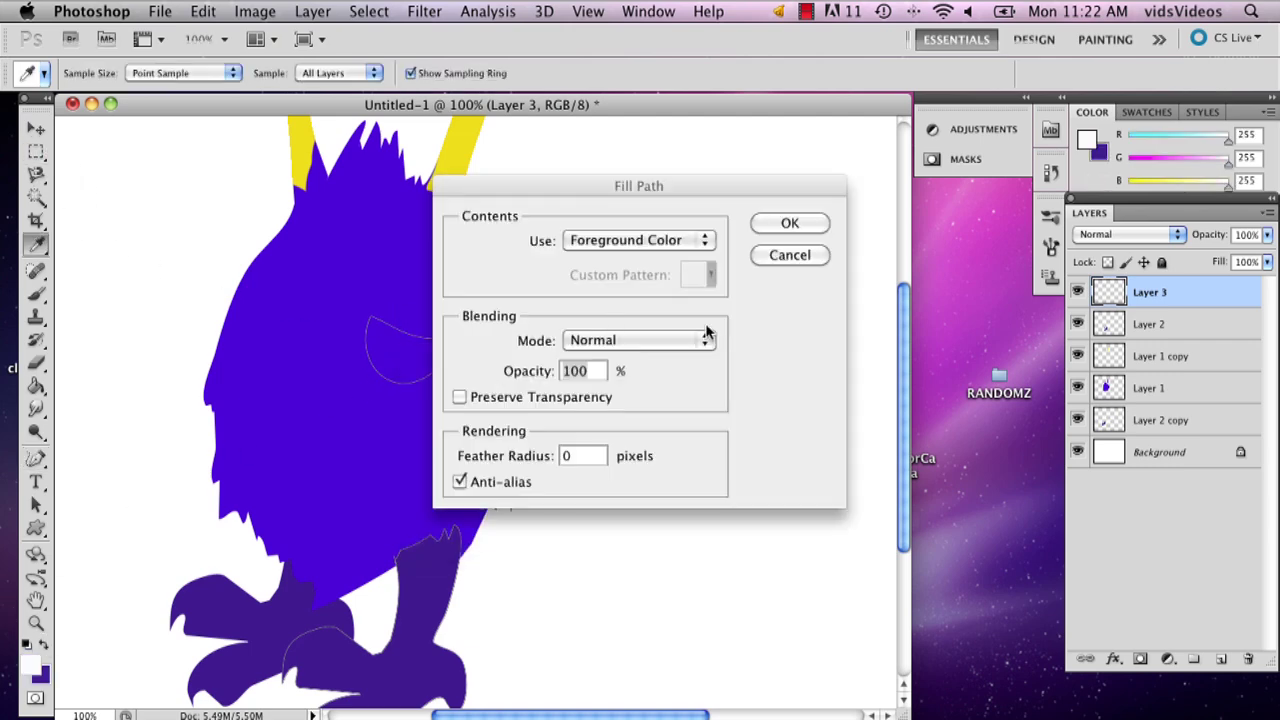
left_click(771, 223)
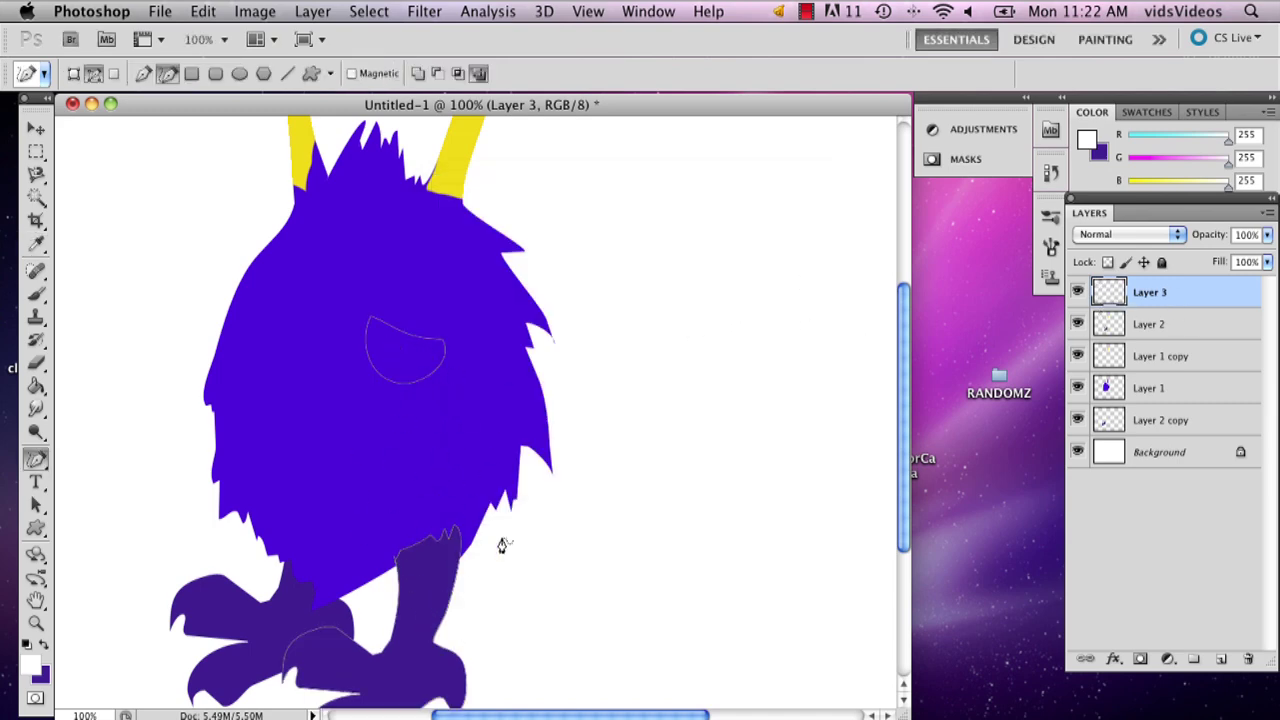
key("Return")
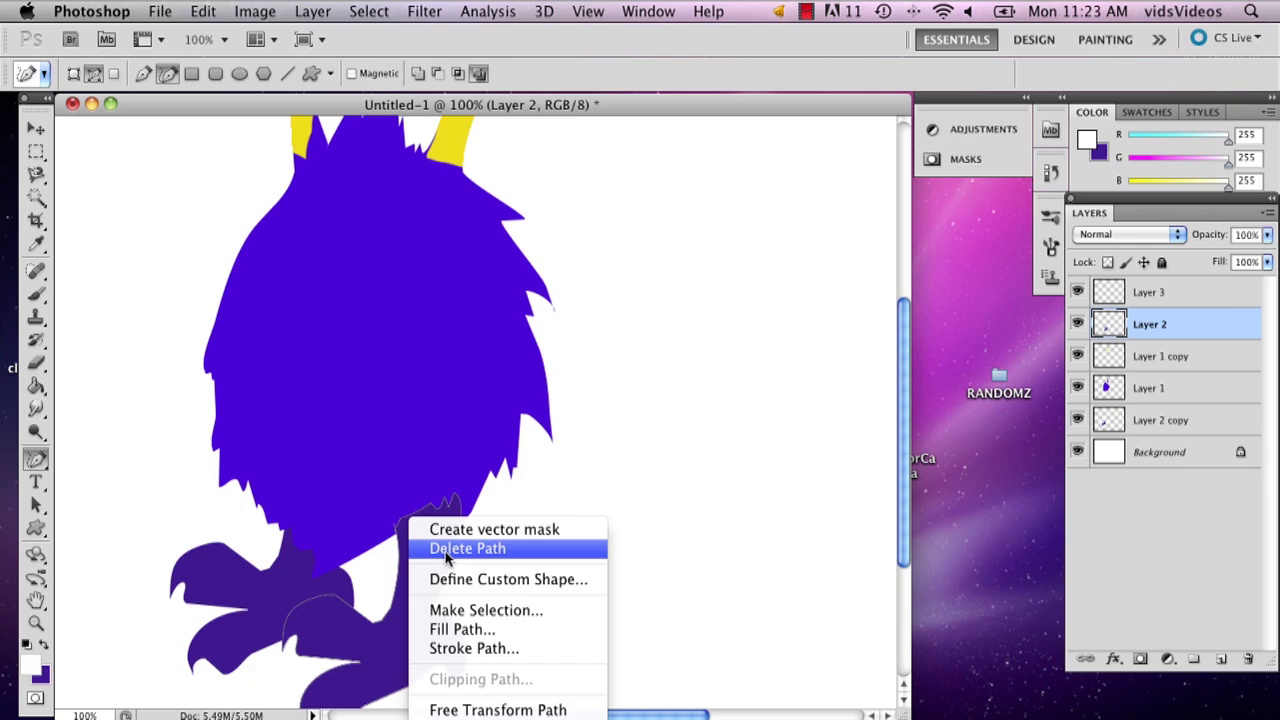
Step: Delete the leftover foot path, redraw the eye, and fill it white on Layer 3
left_click(462, 549)
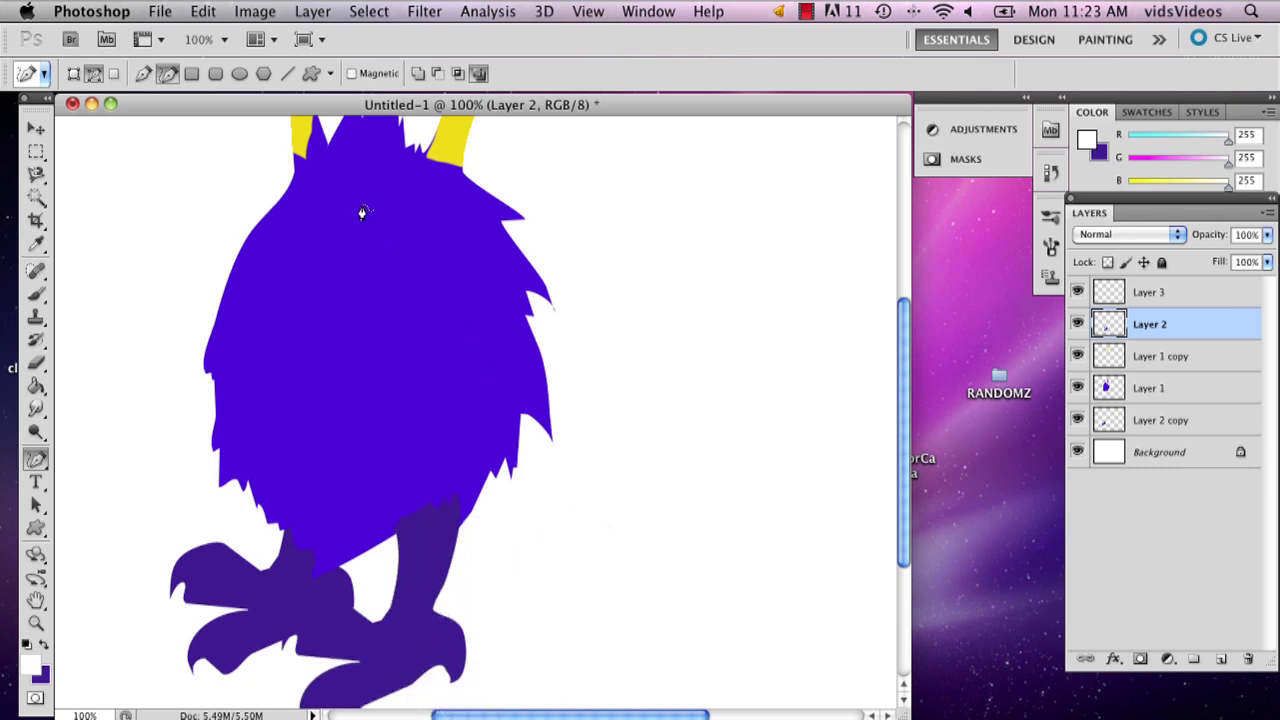
mouse_move(345, 258)
left_mouse_down()
mouse_move(446, 280)
mouse_move(419, 315)
mouse_move(358, 296)
mouse_move(346, 256)
left_mouse_up()
key("Return")
left_click_drag(1144, 296, 423, 286)
right_click(423, 284)
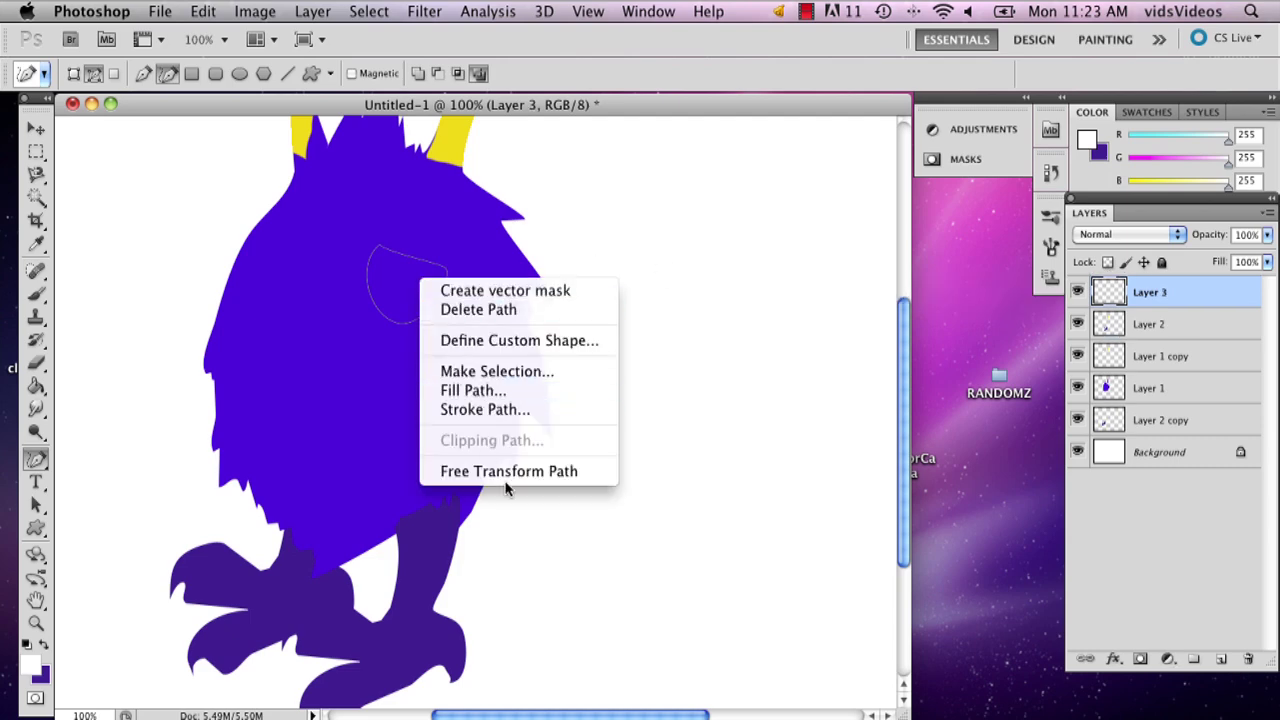
left_click(516, 392)
left_click(776, 228)
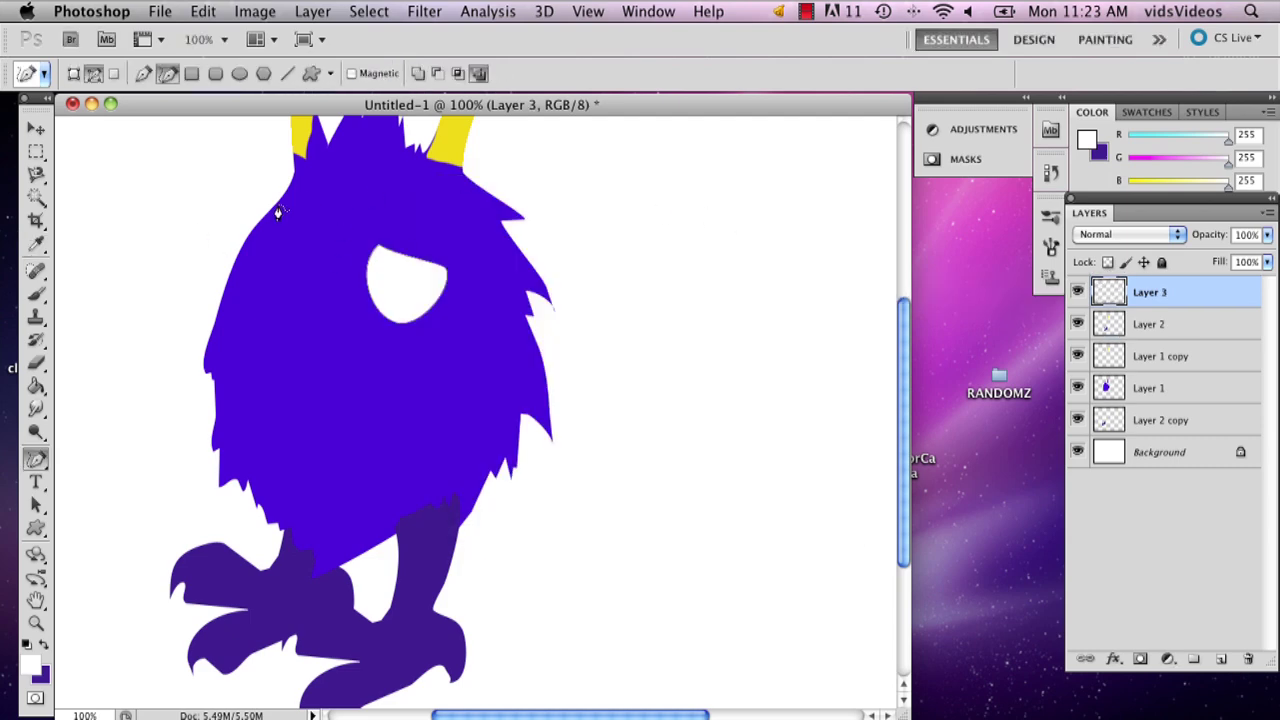
Step: Delete the eye path and reposition the white eye on the body
left_click(35, 129)
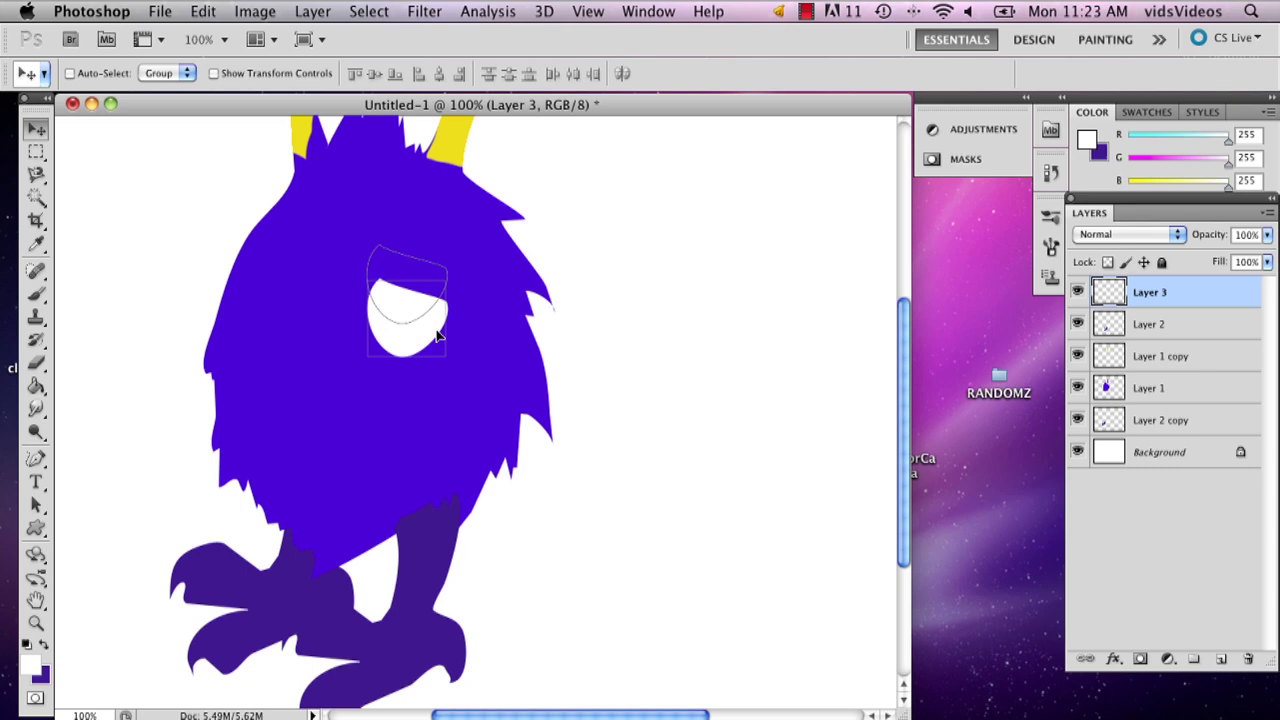
left_click(35, 458)
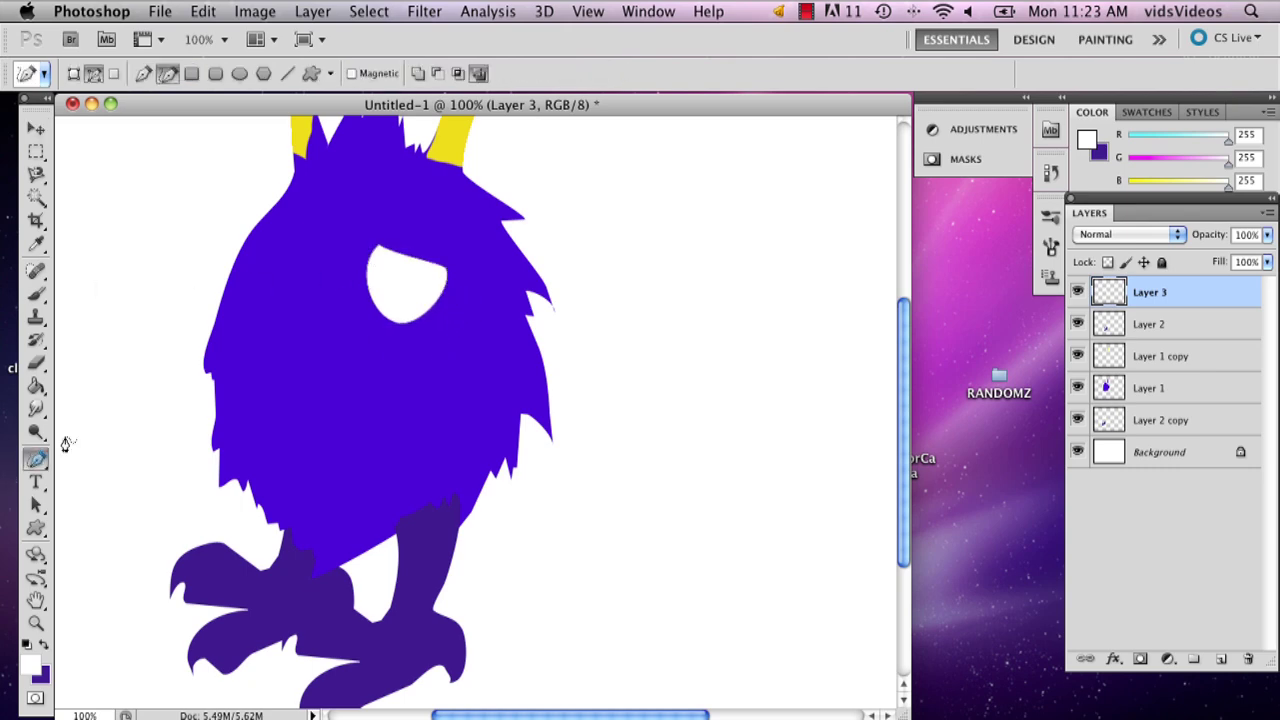
right_click(396, 291)
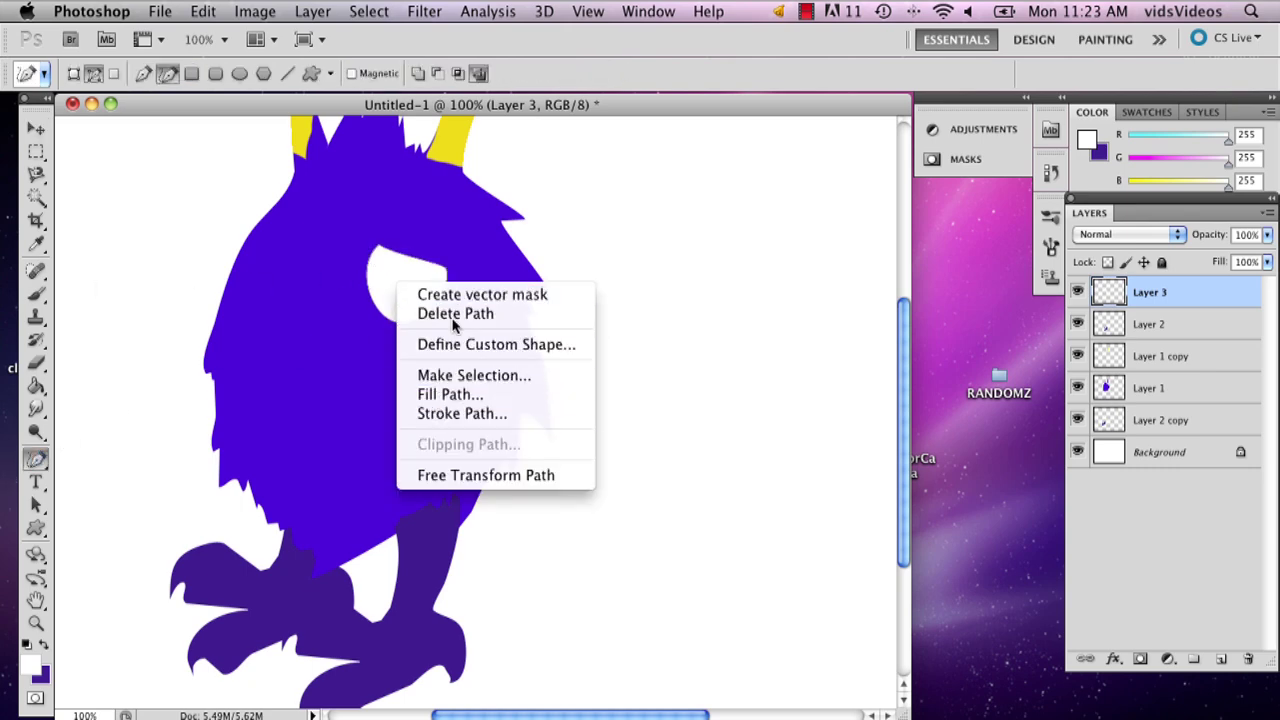
left_click(440, 314)
left_click(35, 129)
left_click_drag(420, 293, 290, 325)
Step: Duplicate the eye as a left eye, flip it horizontally, and shift it about 20 px left
key("m")
right_click(293, 316)
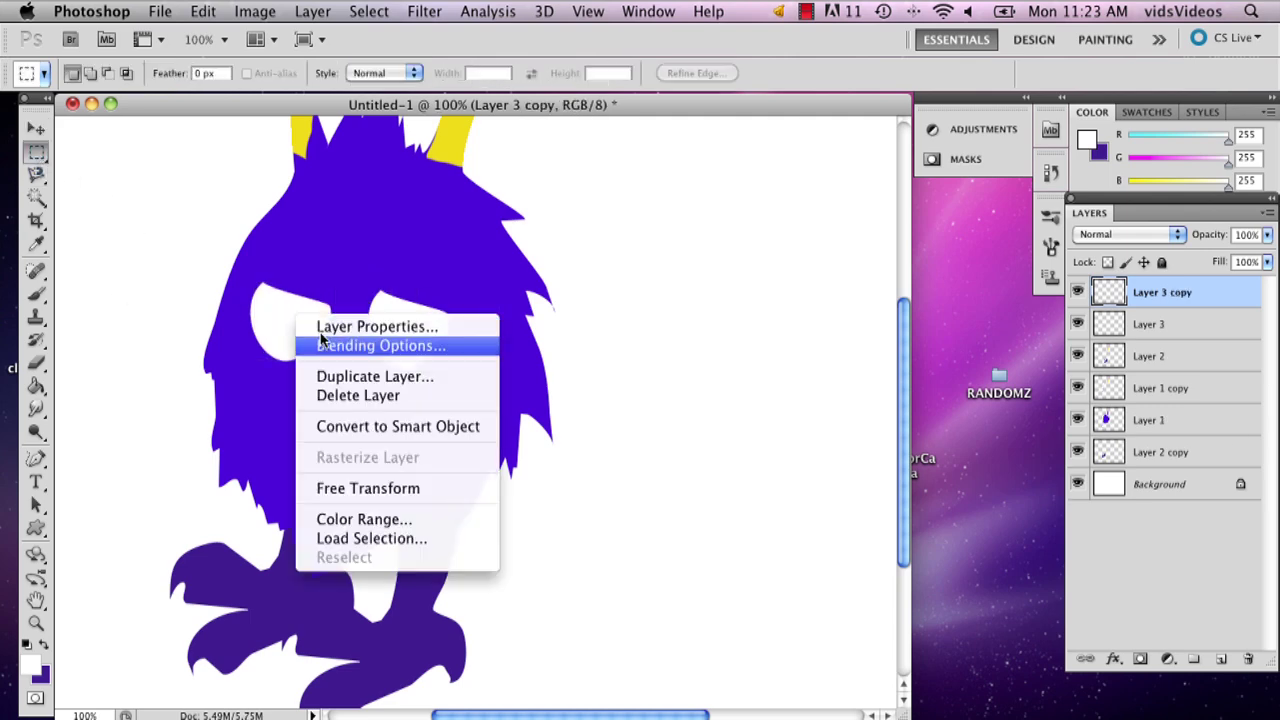
left_click(393, 490)
right_click(288, 313)
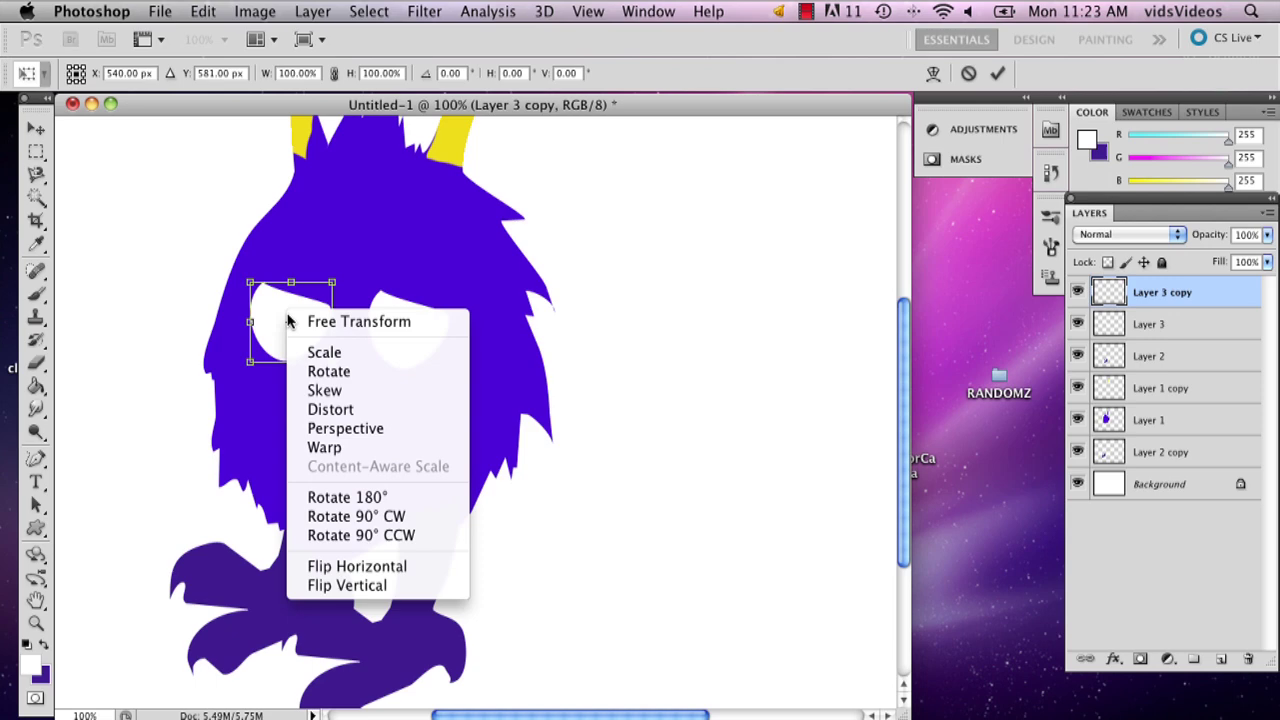
left_click(362, 568)
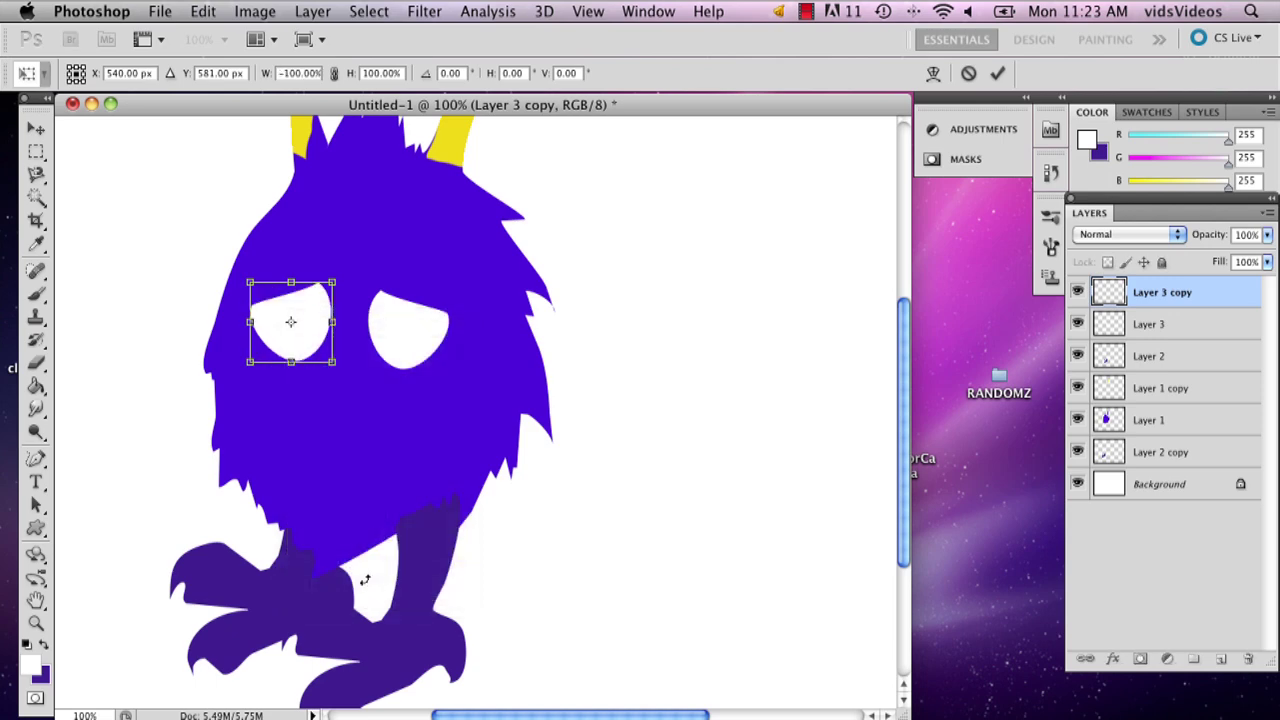
left_click(997, 73)
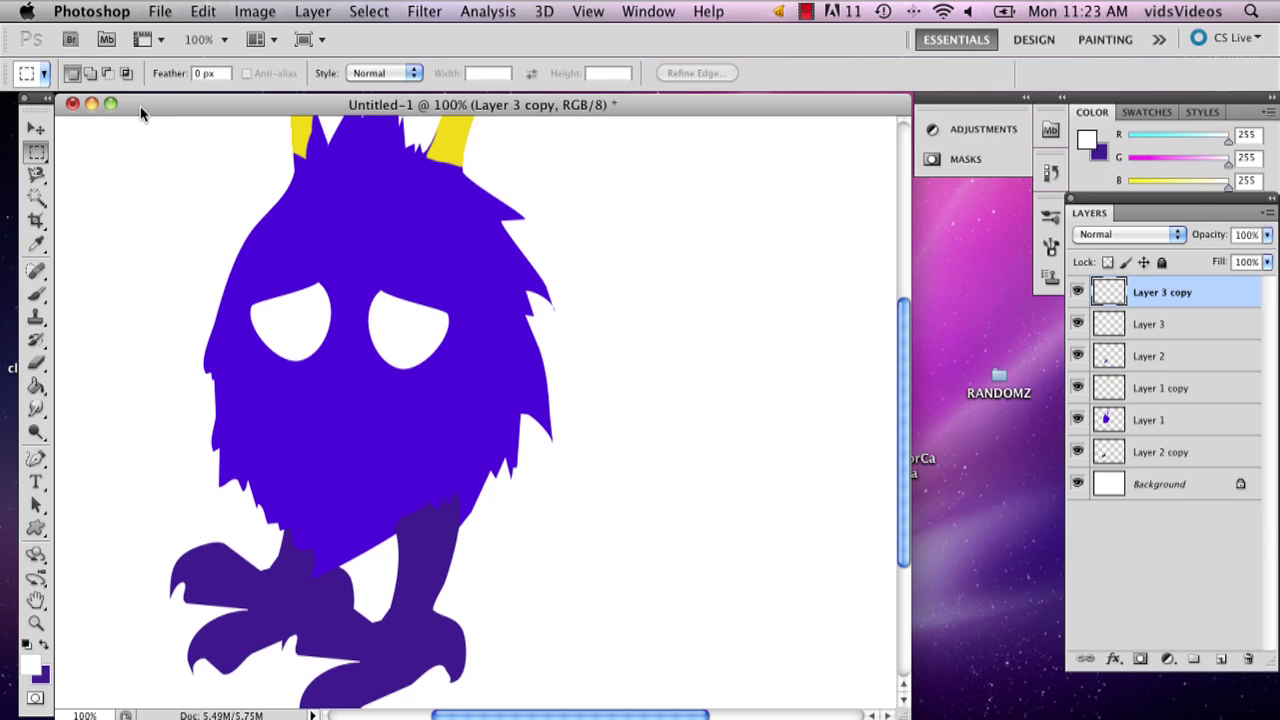
left_click(35, 129)
left_click_drag(306, 327, 287, 329)
Step: Warp the left eye, bending its edge upward into a droopier shape
left_click(37, 155)
right_click(270, 330)
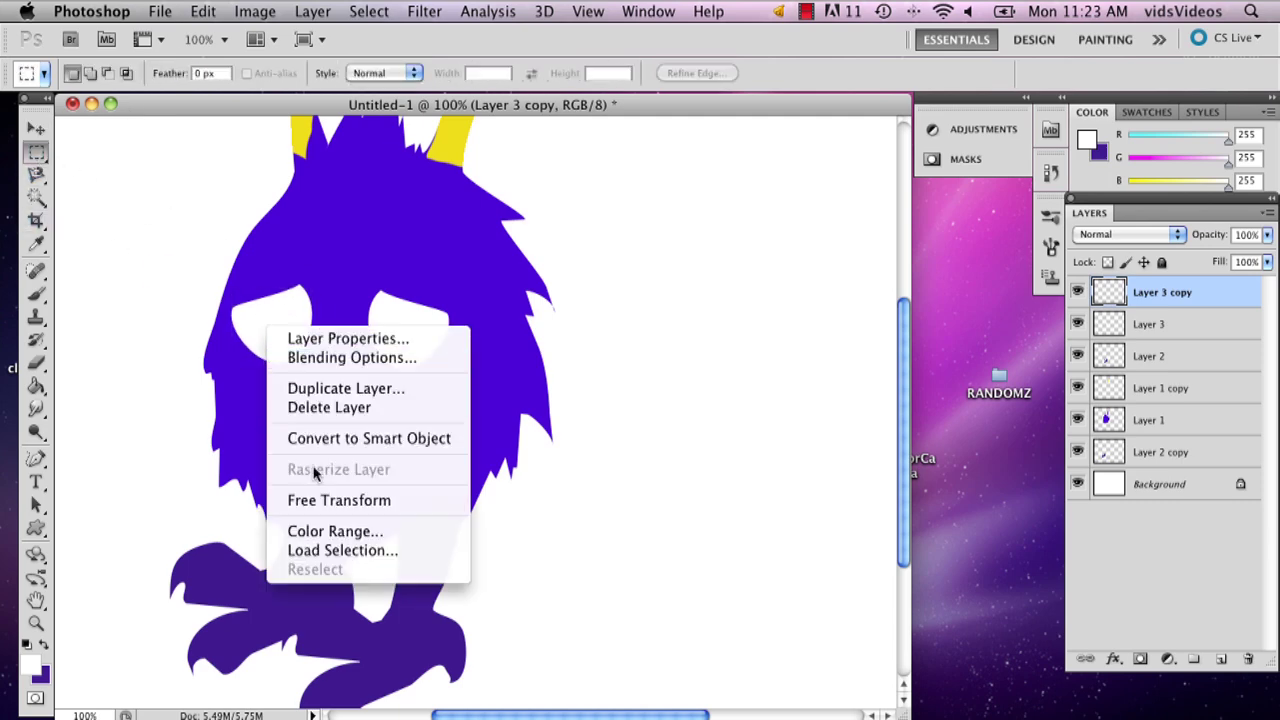
left_click(334, 500)
right_click(276, 323)
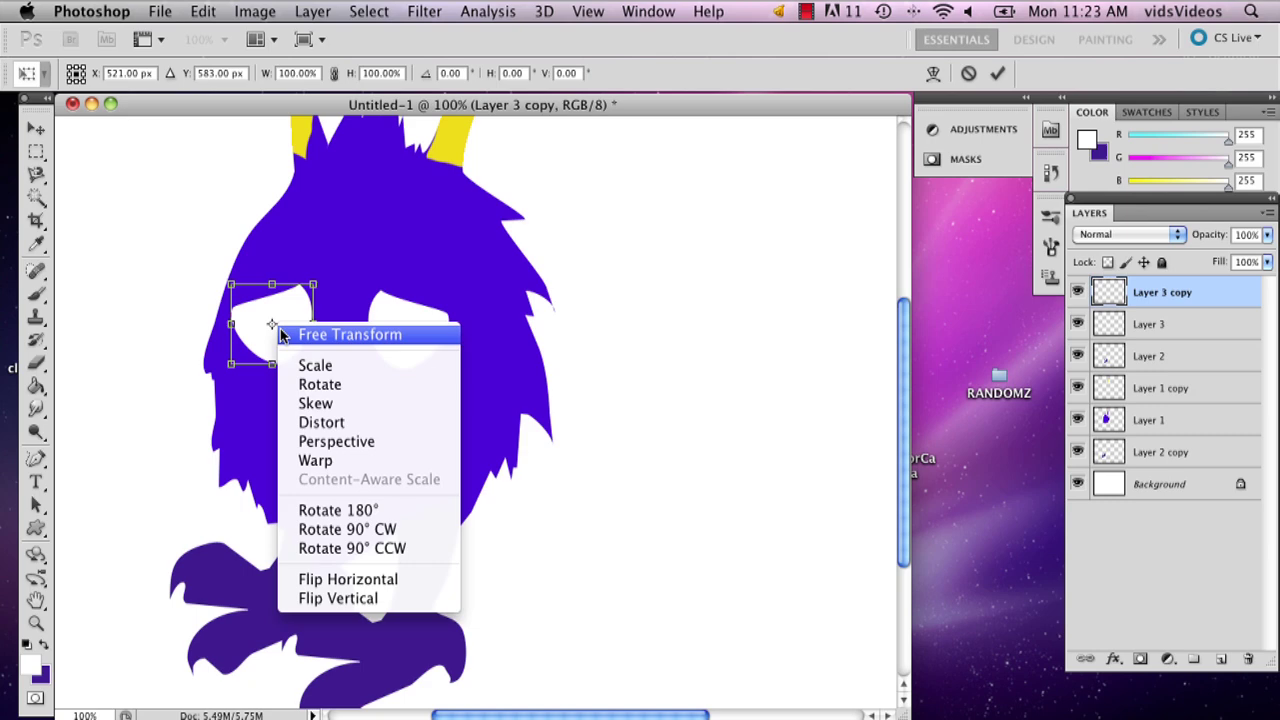
left_click(316, 460)
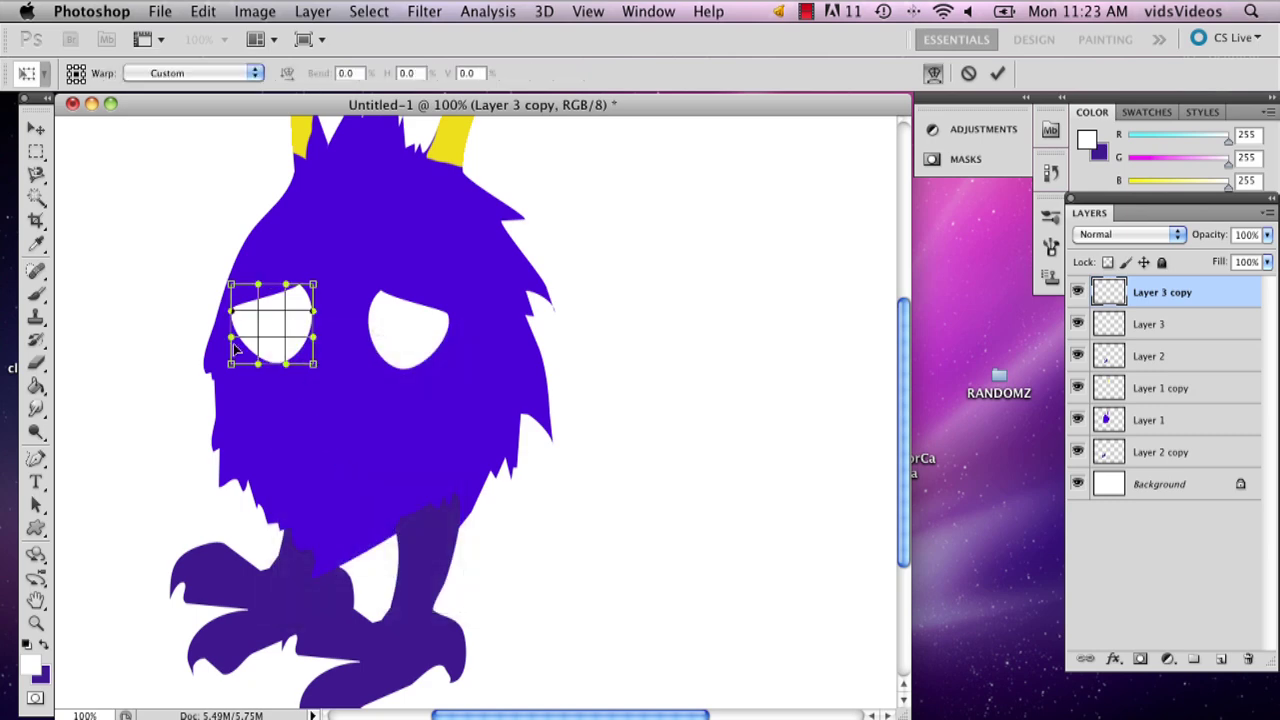
left_click_drag(232, 340, 236, 290)
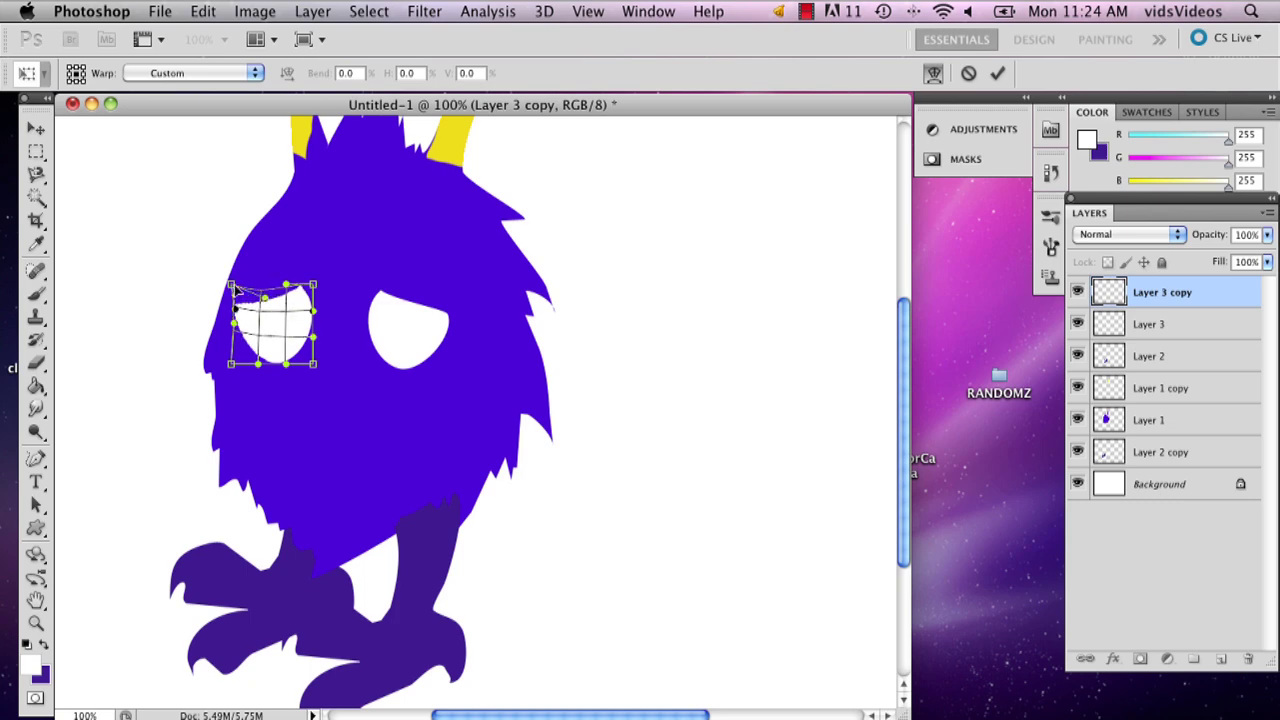
Step: Apply the warp and trace oval pupil outlines inside both eyes
left_click(997, 72)
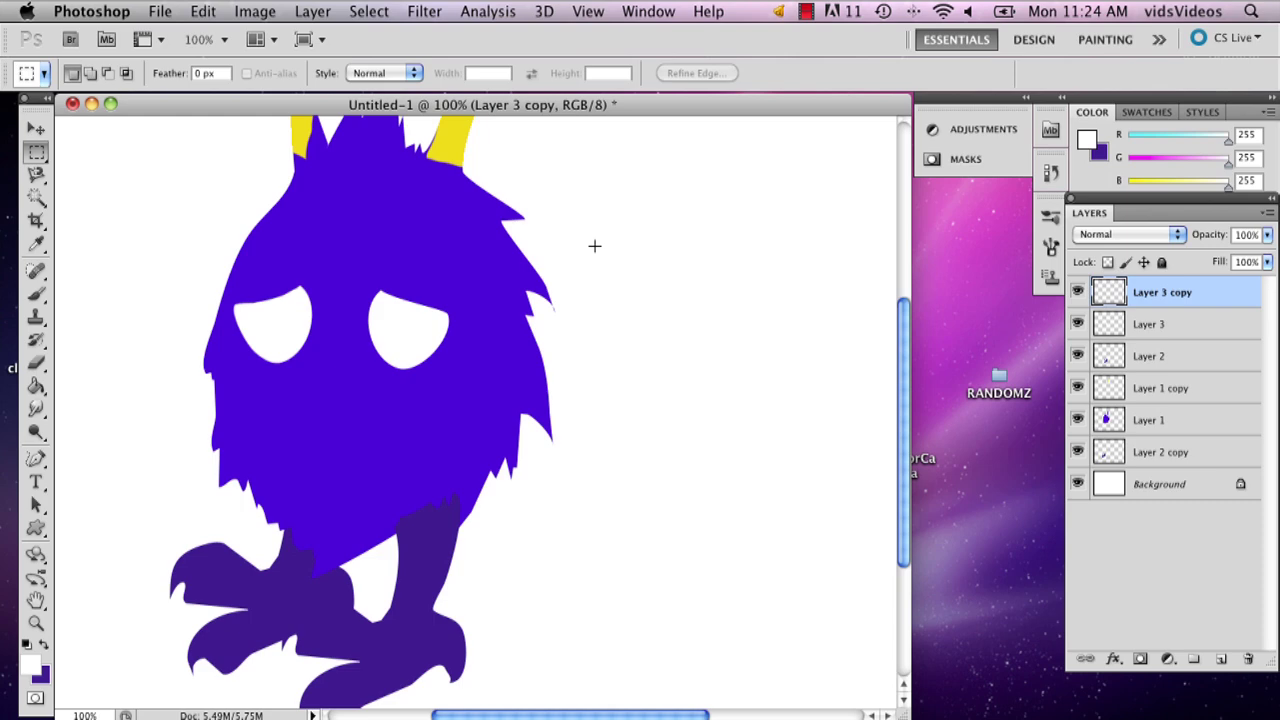
left_click(36, 294)
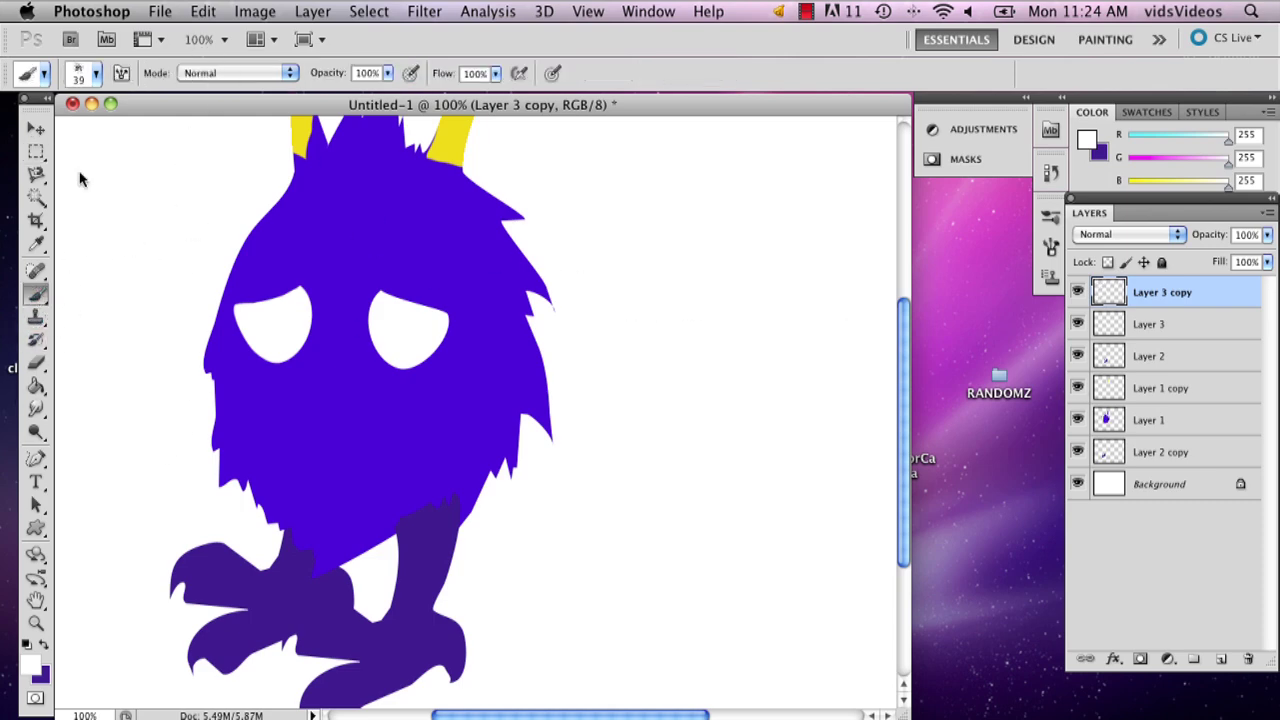
left_click(96, 75)
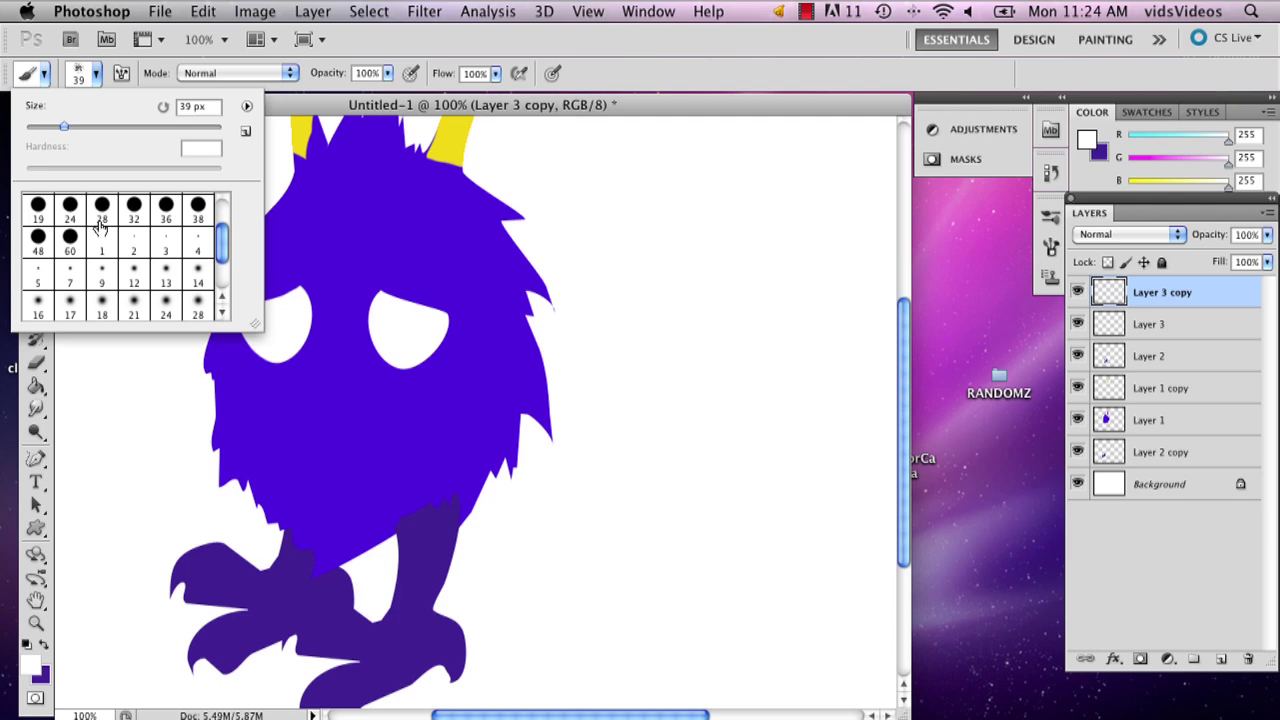
left_click(36, 459)
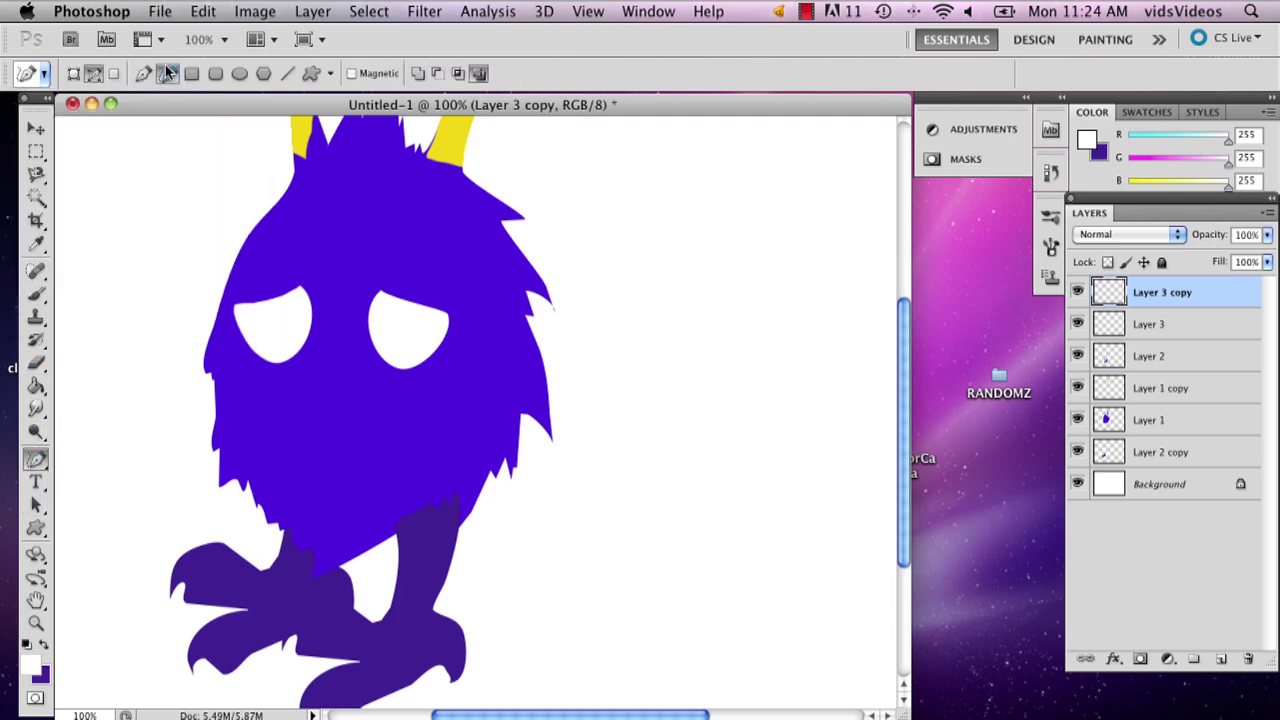
left_click(44, 646)
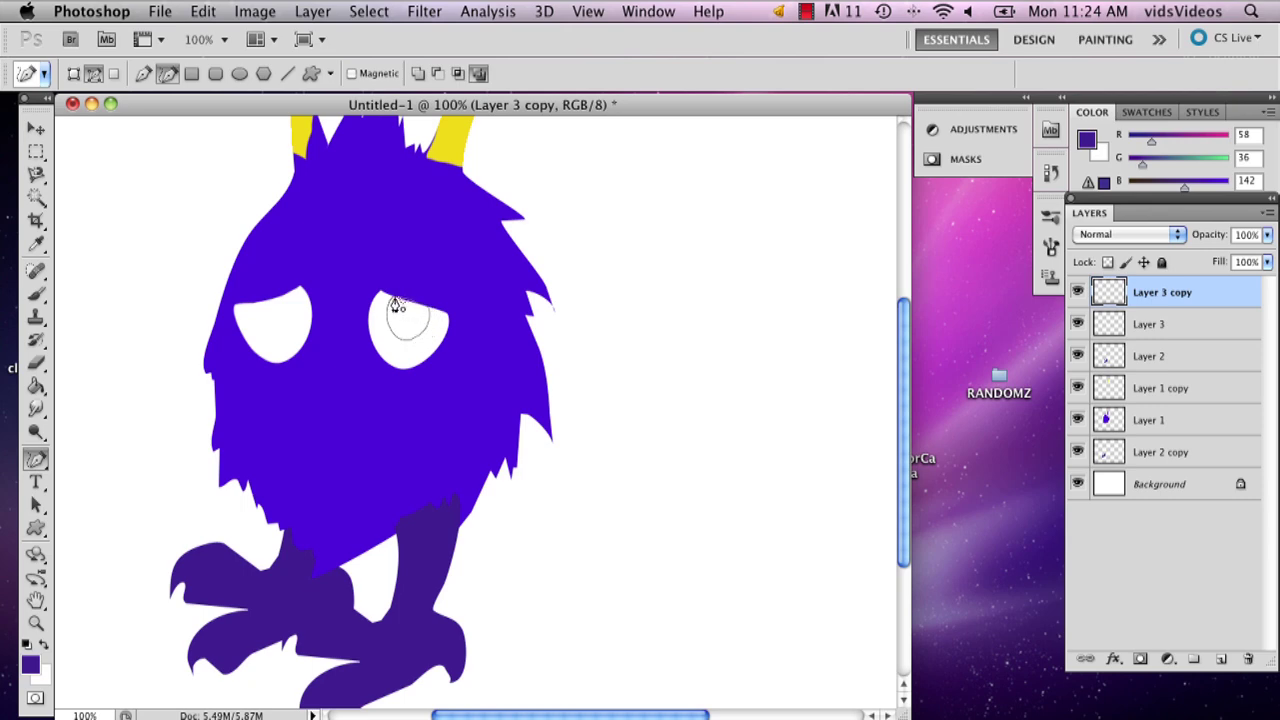
left_click_drag(397, 306, 383, 312)
left_click_drag(266, 309, 262, 304)
Step: Fill the pupil paths with dark purple on a new Layer 4
left_click(1219, 660)
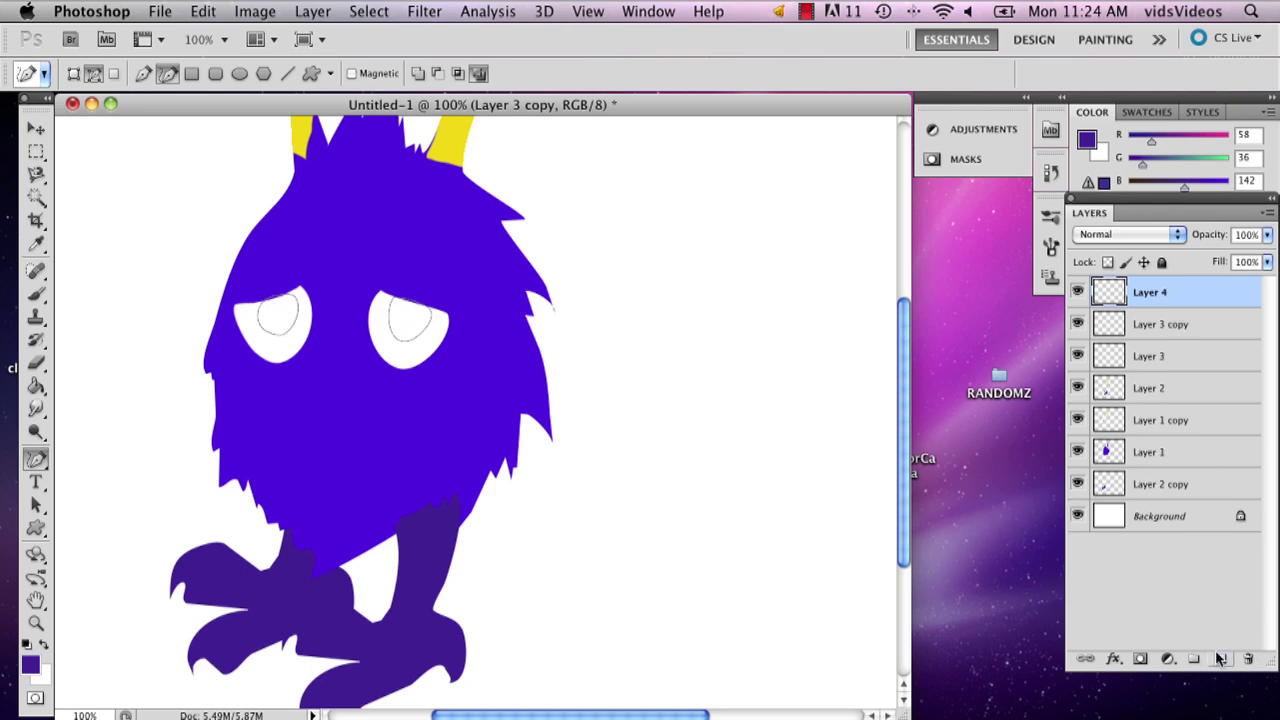
right_click(397, 337)
left_click(449, 440)
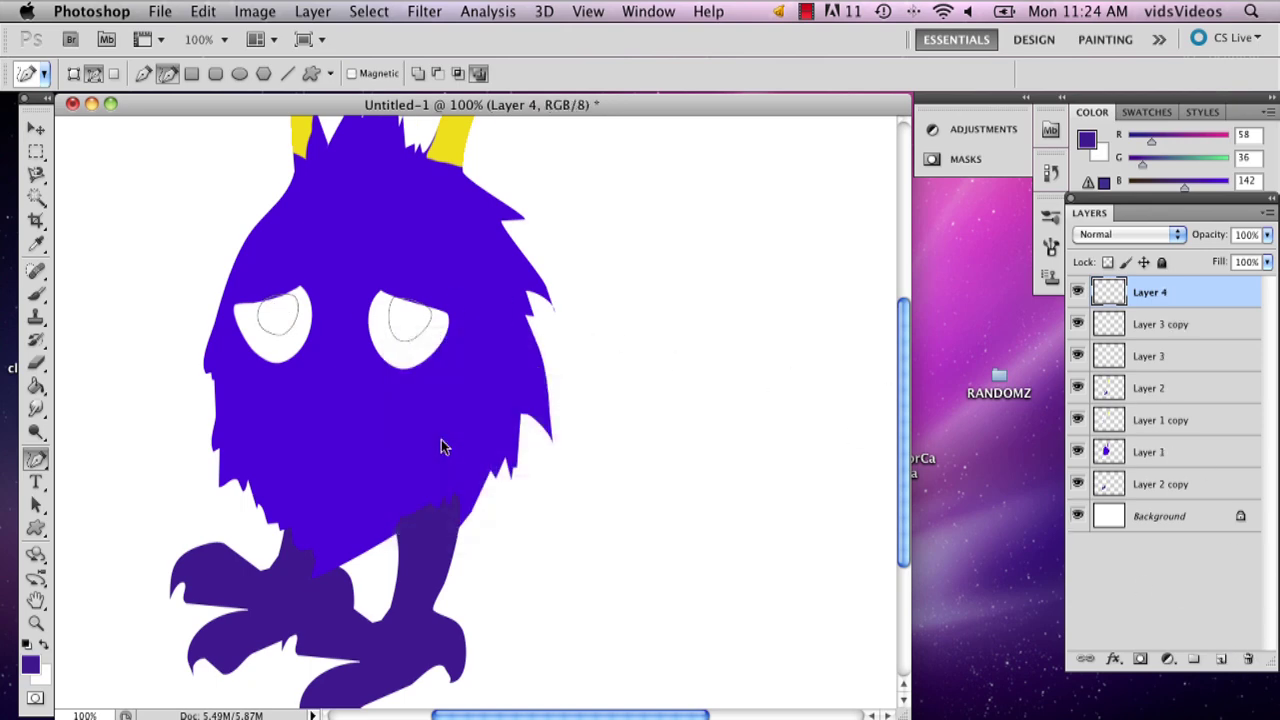
left_click(781, 223)
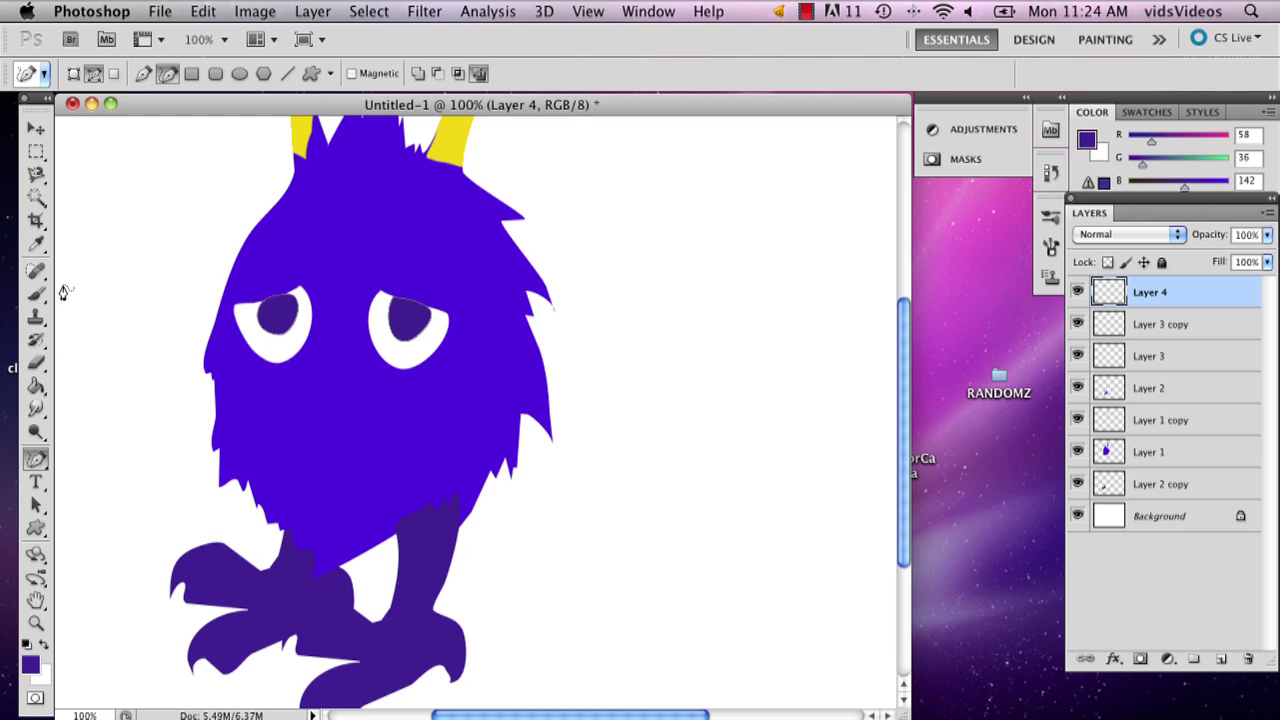
Step: Dab small white shine dots onto the pupils, undoing one misplaced dot
right_click(290, 308)
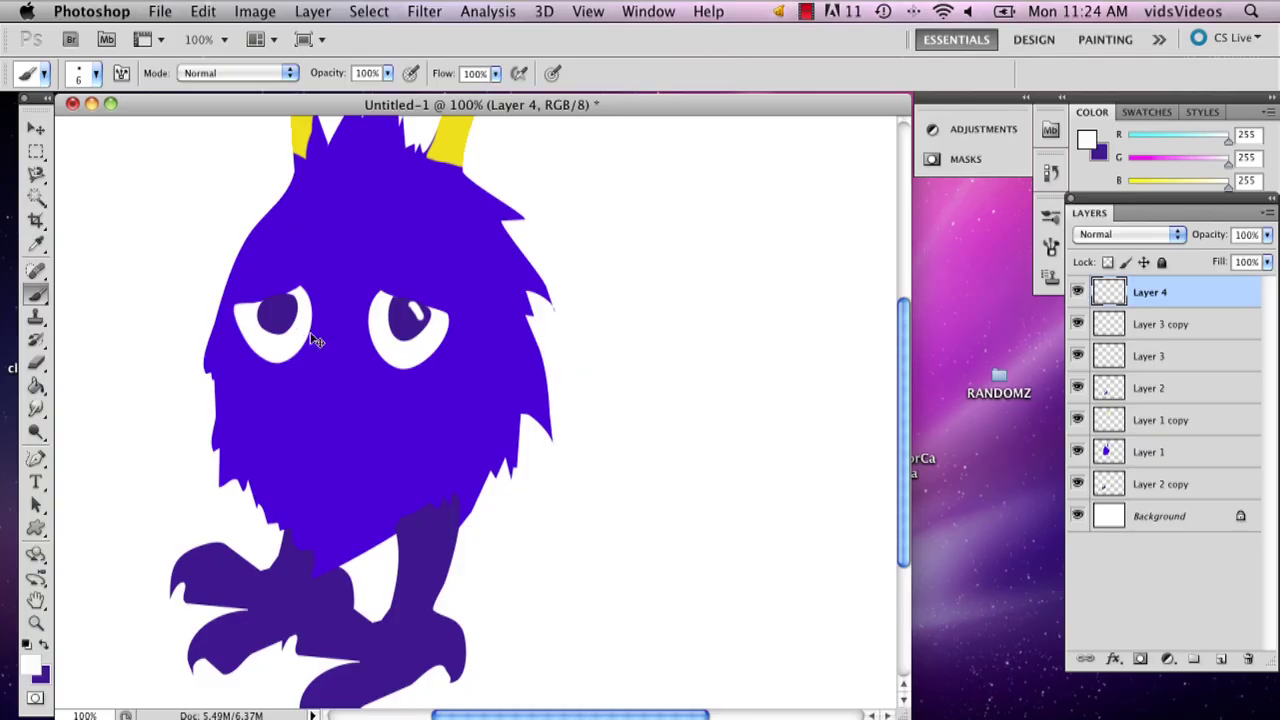
left_click(399, 303)
left_click(407, 329)
key("super+z")
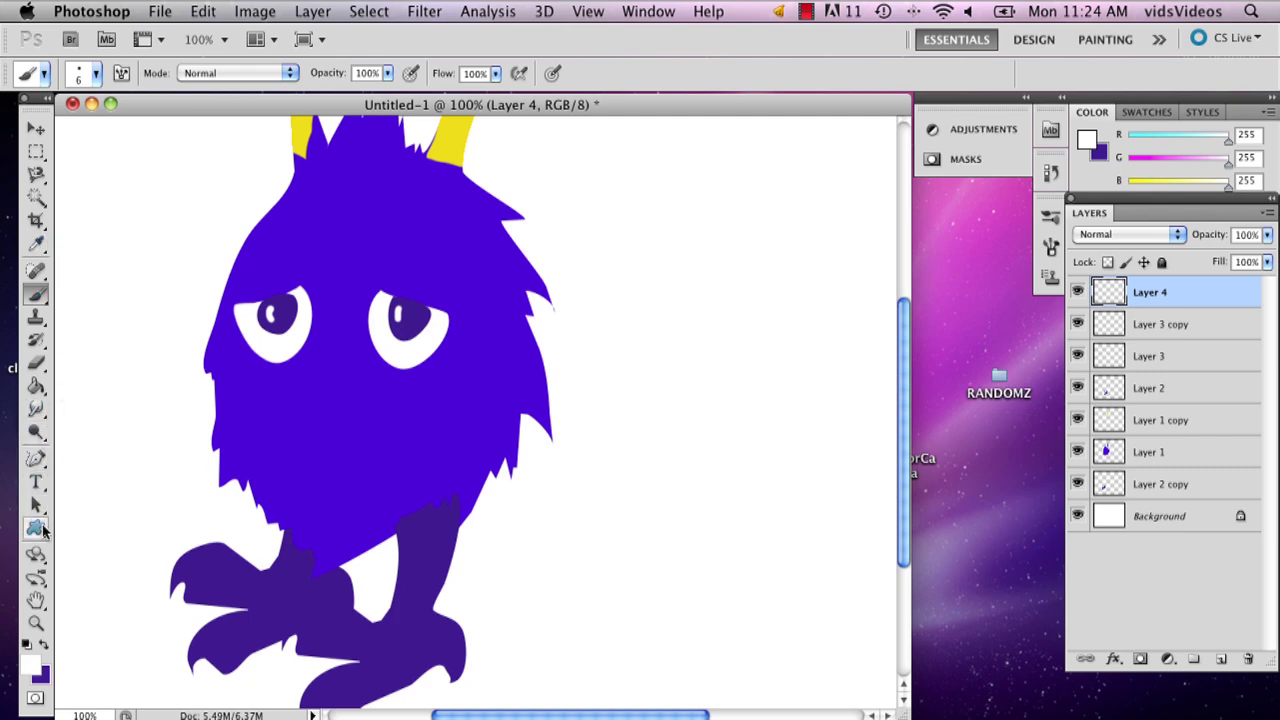
left_click(35, 460)
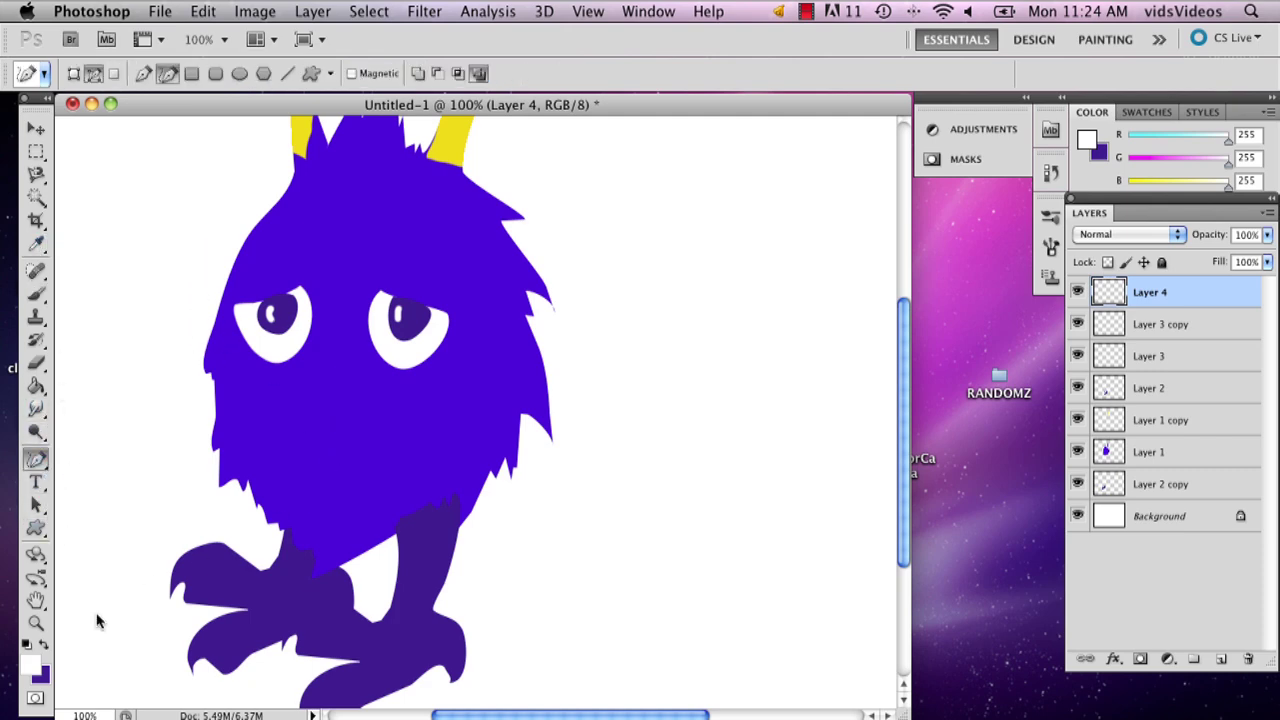
Step: Stroke the fanged mouth path in dark purple using the Brush with Simulate Pressure enabled
left_click(42, 646)
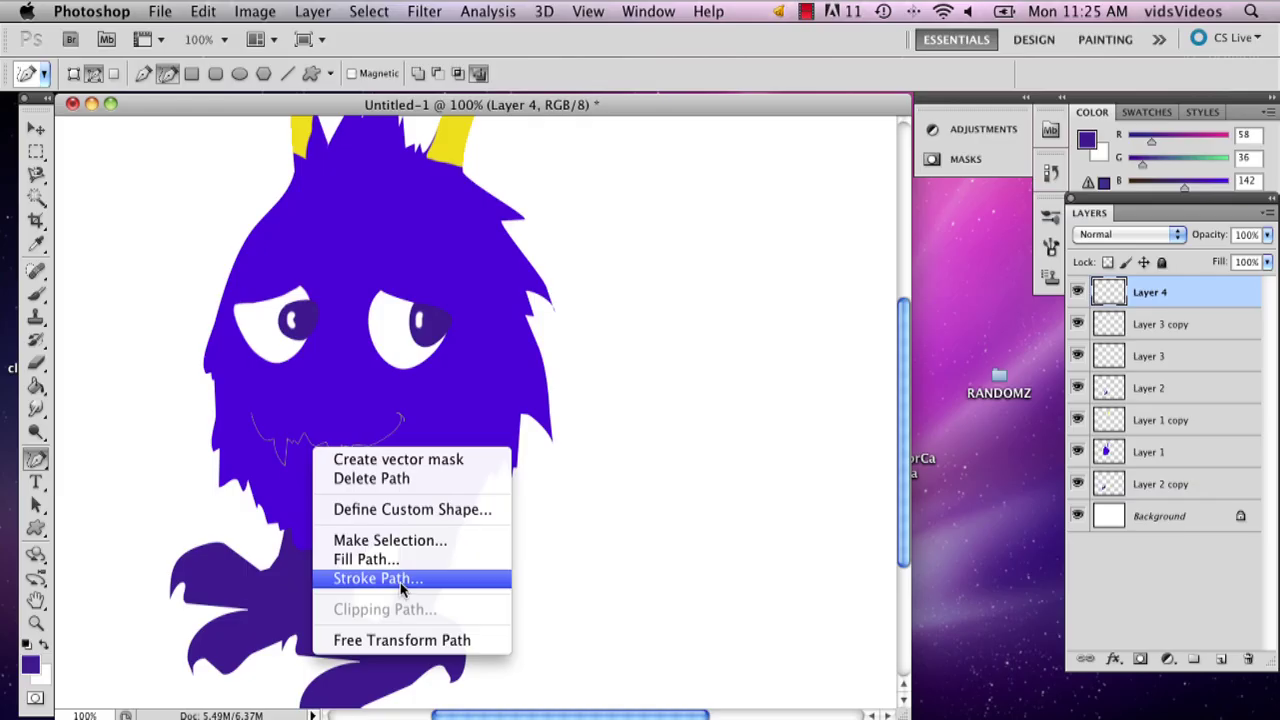
left_click(401, 580)
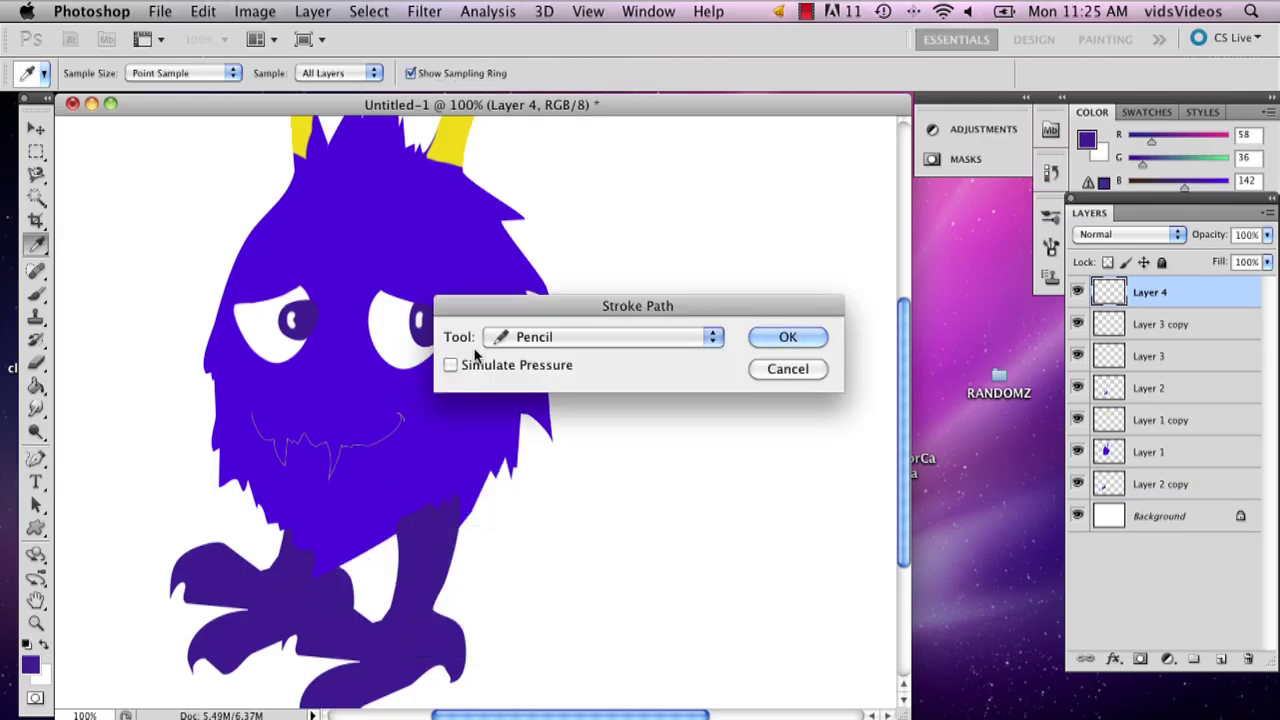
left_click(505, 338)
left_click(530, 354)
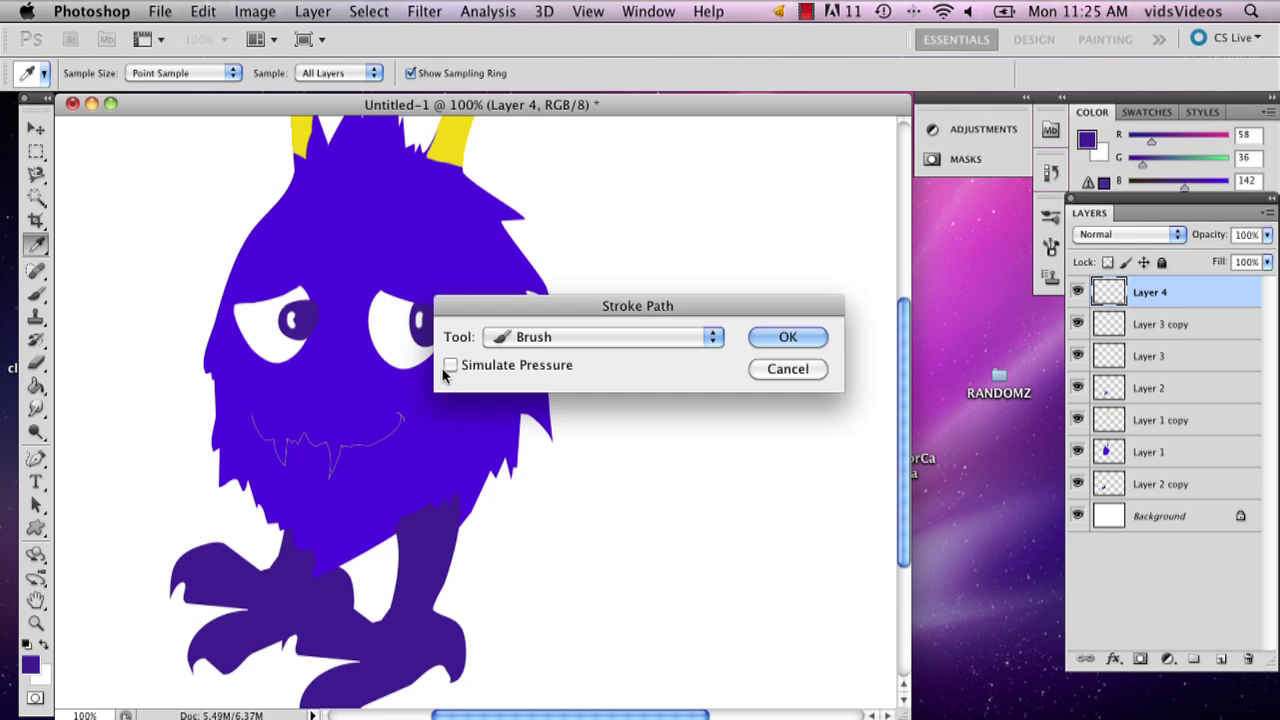
left_click(449, 367)
left_click(456, 366)
left_click(463, 367)
left_click(782, 337)
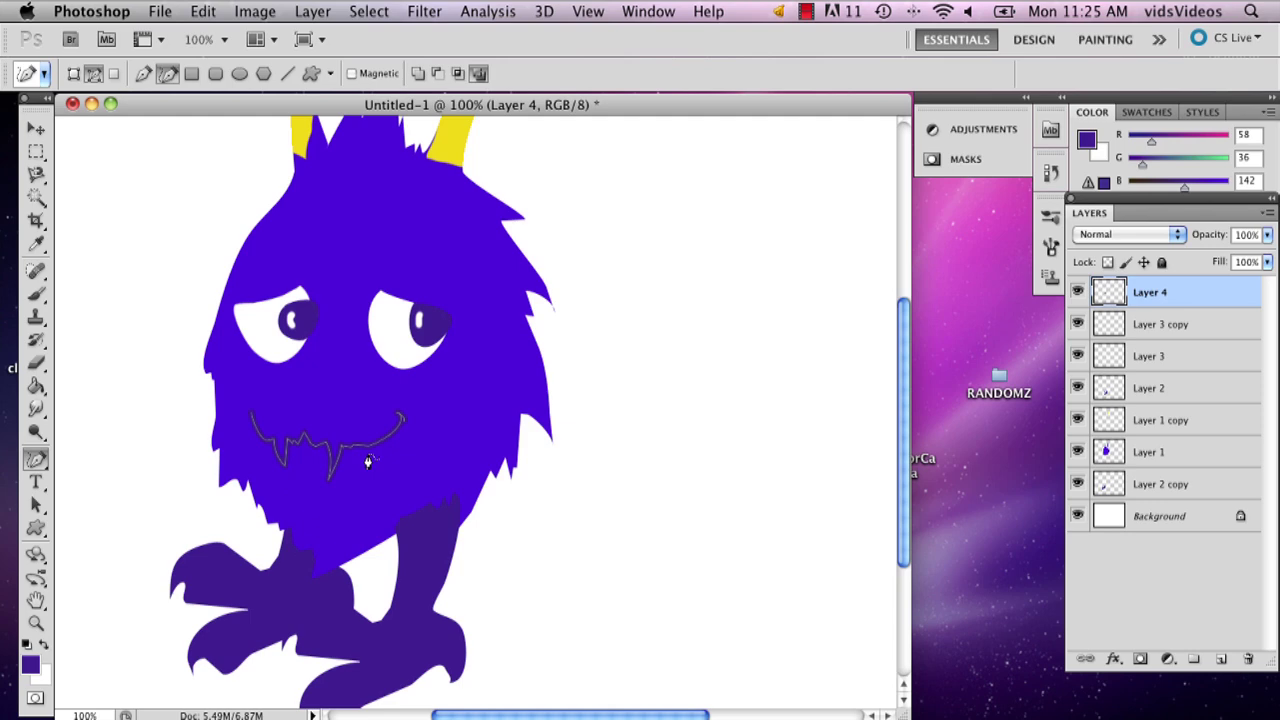
Step: Delete the mouth path outline and switch to the Move tool
right_click(352, 428)
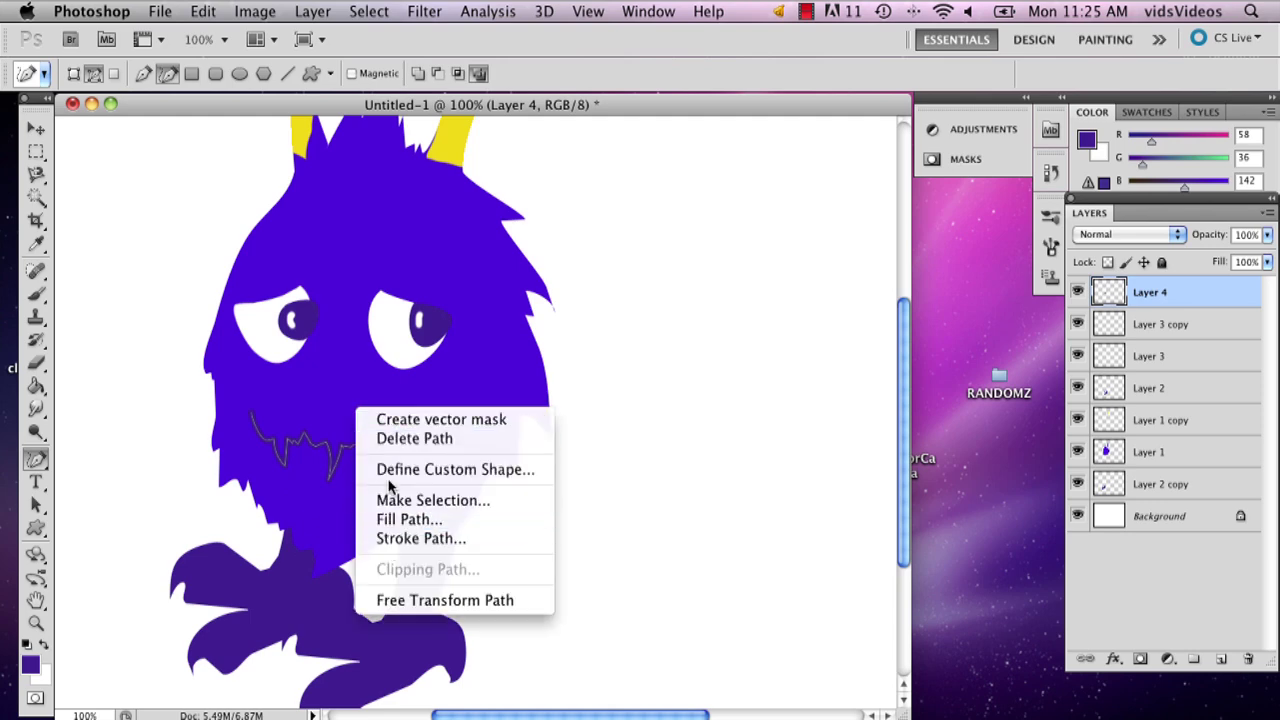
left_click(405, 446)
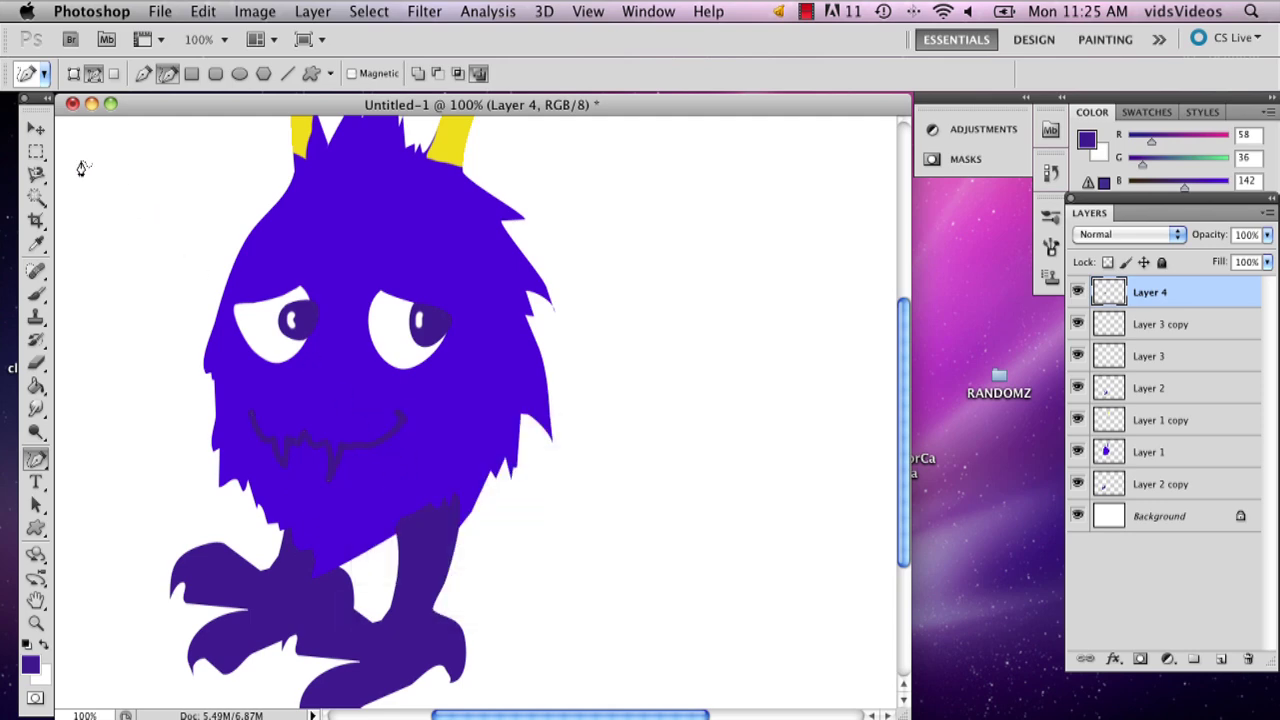
left_click(36, 128)
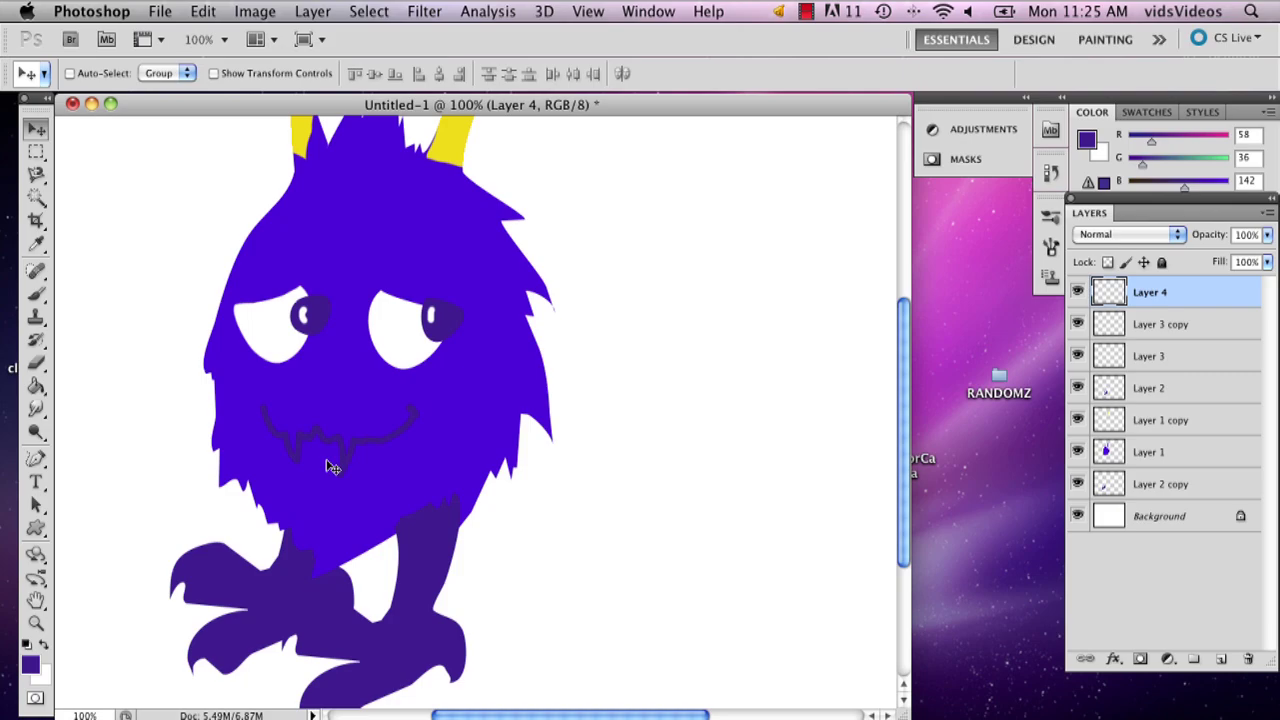